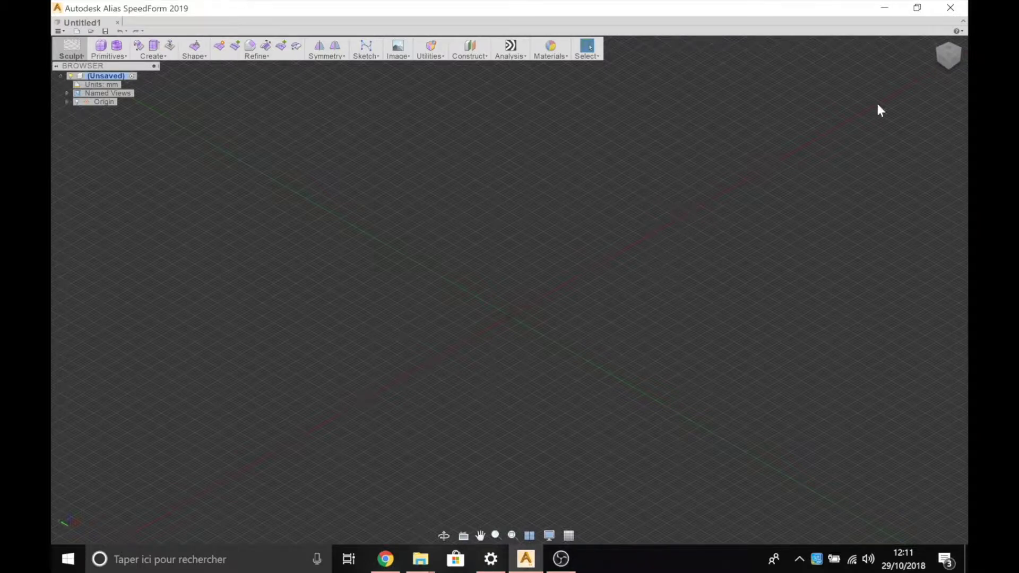
pyautogui.moveTo(949, 58)
pyautogui.mouseDown()
pyautogui.moveTo(939, 52)
pyautogui.moveTo(951, 63)
pyautogui.mouseUp()
pyautogui.keyDown('shift'); pyautogui.moveTo(646, 232); pyautogui.dragTo(683, 221, button='middle'); pyautogui.keyUp('shift')
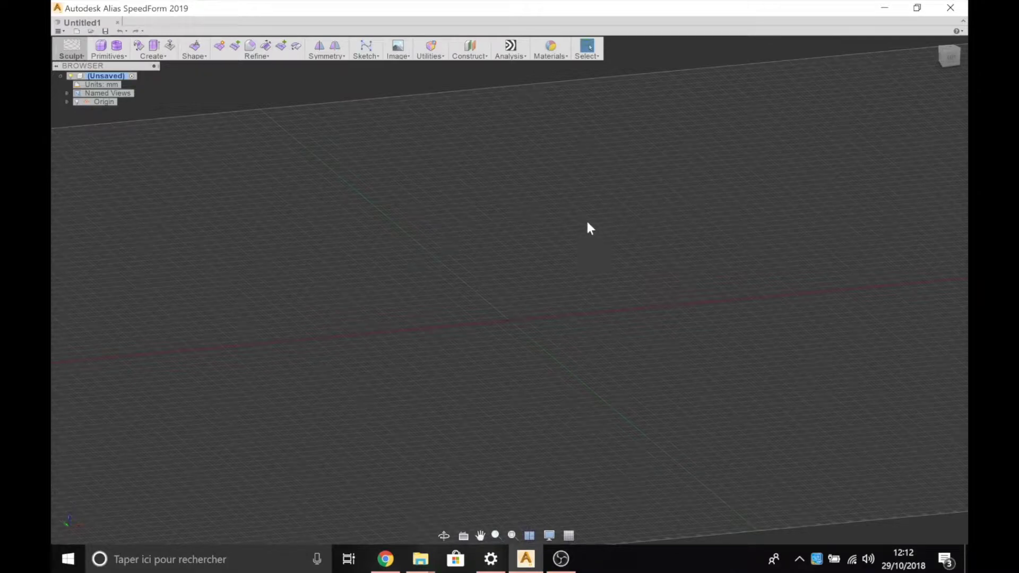
pyautogui.moveTo(589, 207); pyautogui.dragTo(559, 200, button='middle')
pyautogui.keyDown('shift'); pyautogui.moveTo(469, 228); pyautogui.dragTo(645, 240, button='middle'); pyautogui.keyUp('shift')
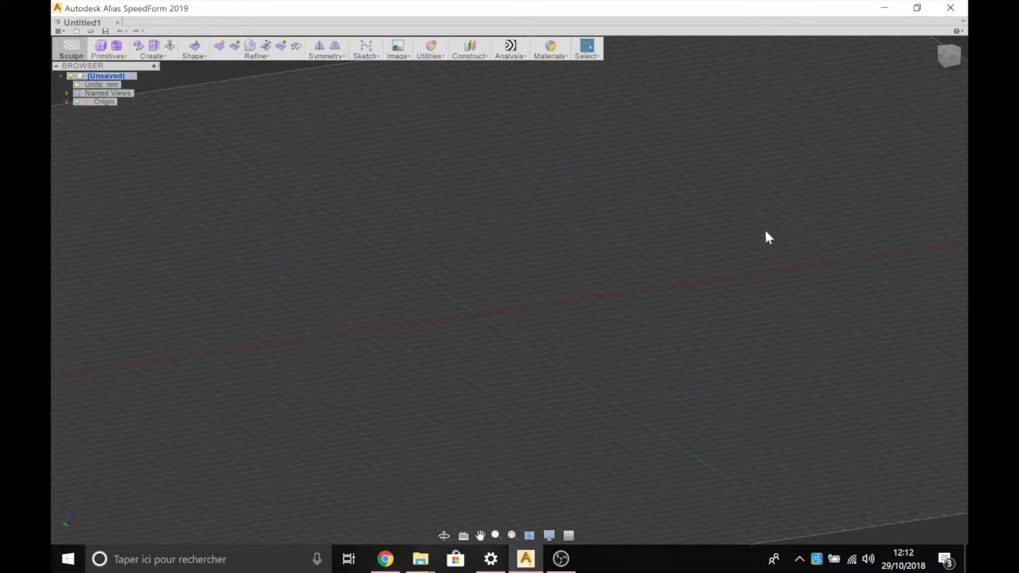
# Orient the view to the left side and set the projection to Perspective with Ortho Faces
pyautogui.click(952, 61)
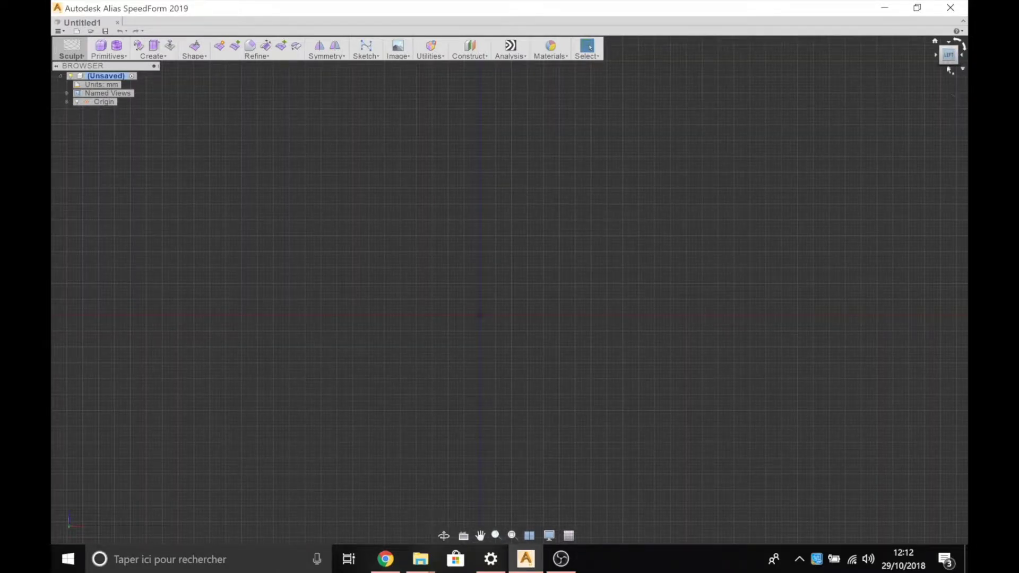
pyautogui.click(963, 68)
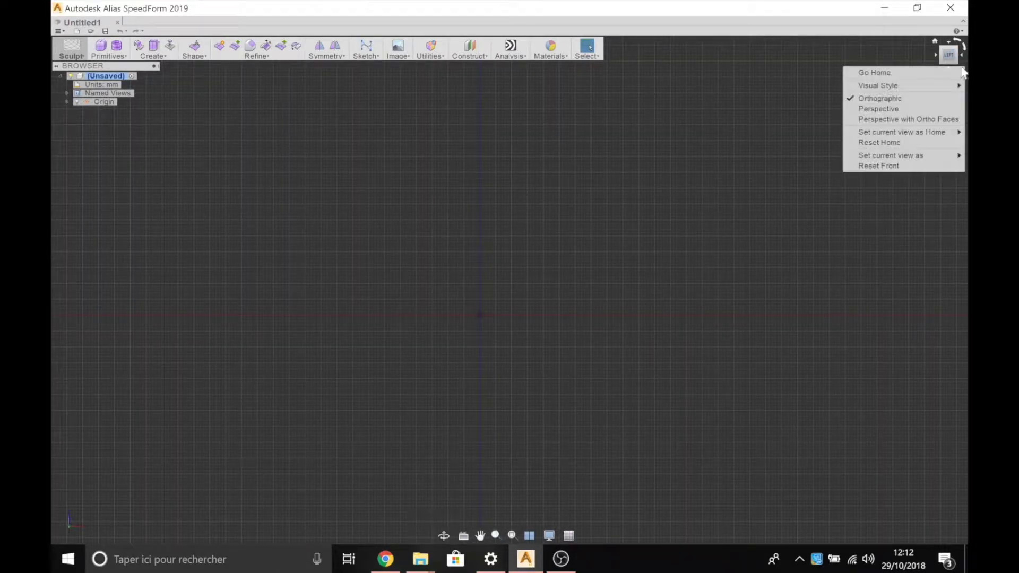
pyautogui.click(887, 120)
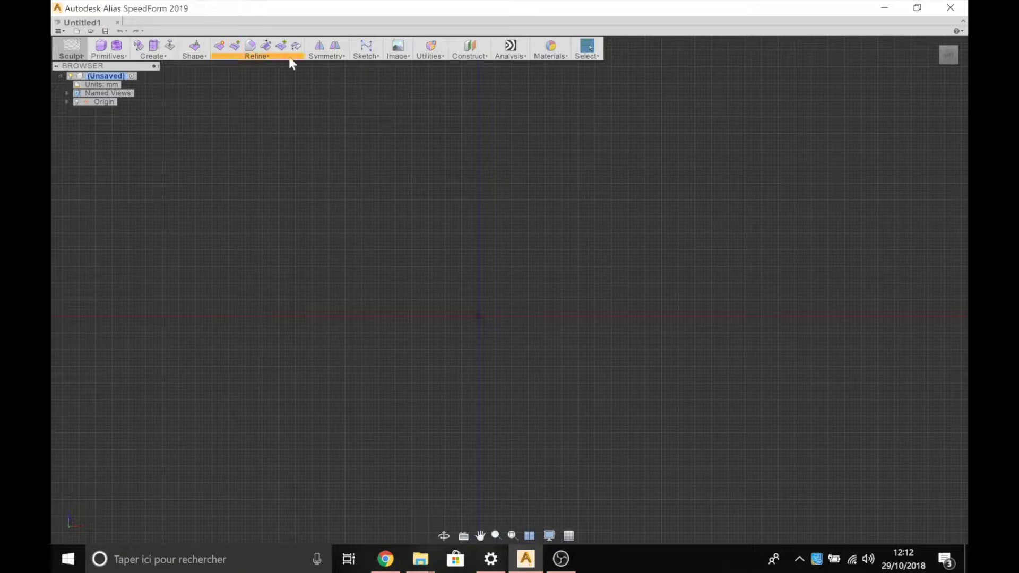
# Create a background canvas and load the car side-view sketch from the Téléchargements folder as its side image
pyautogui.click(394, 56)
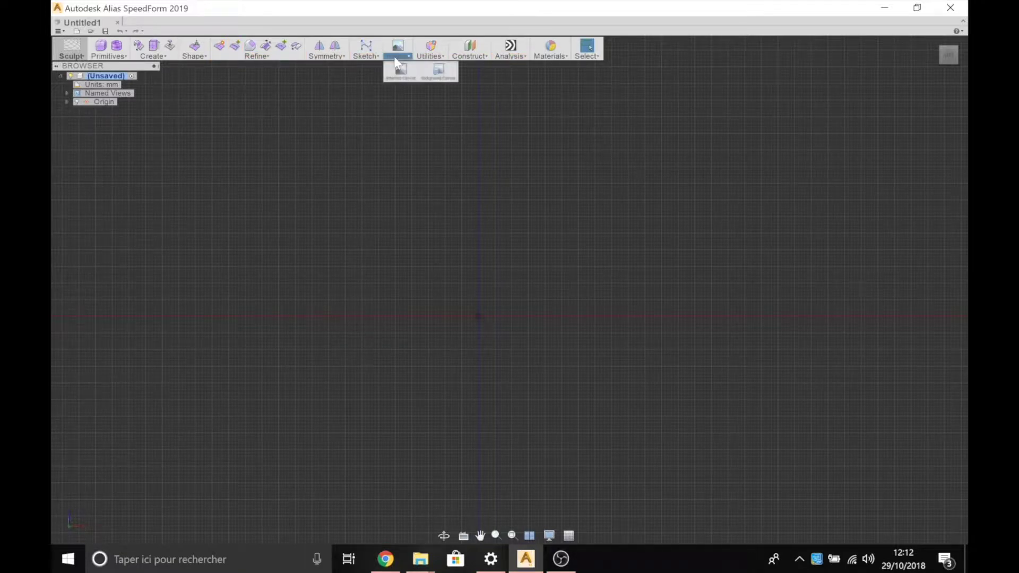
pyautogui.click(442, 78)
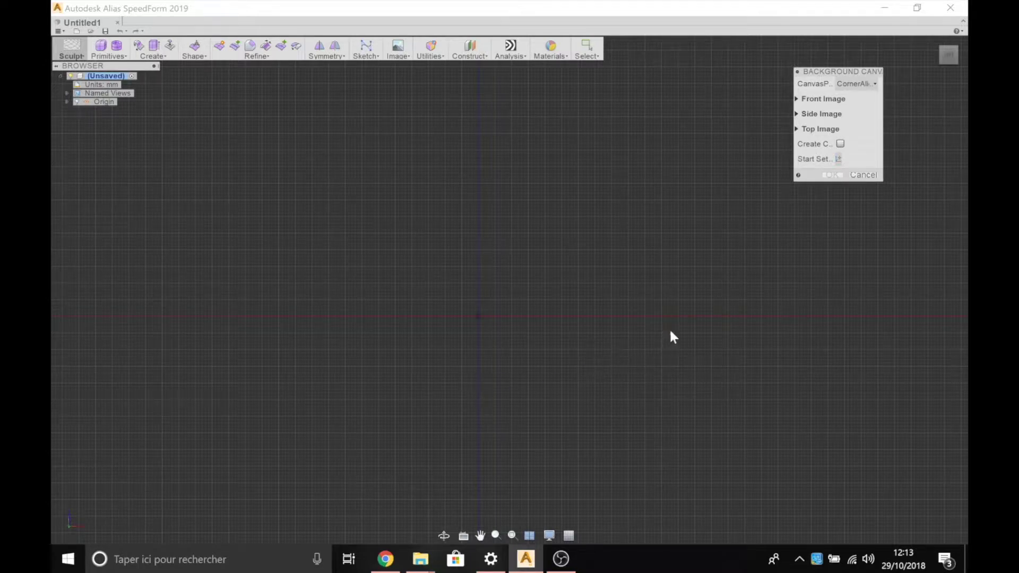
pyautogui.click(817, 114)
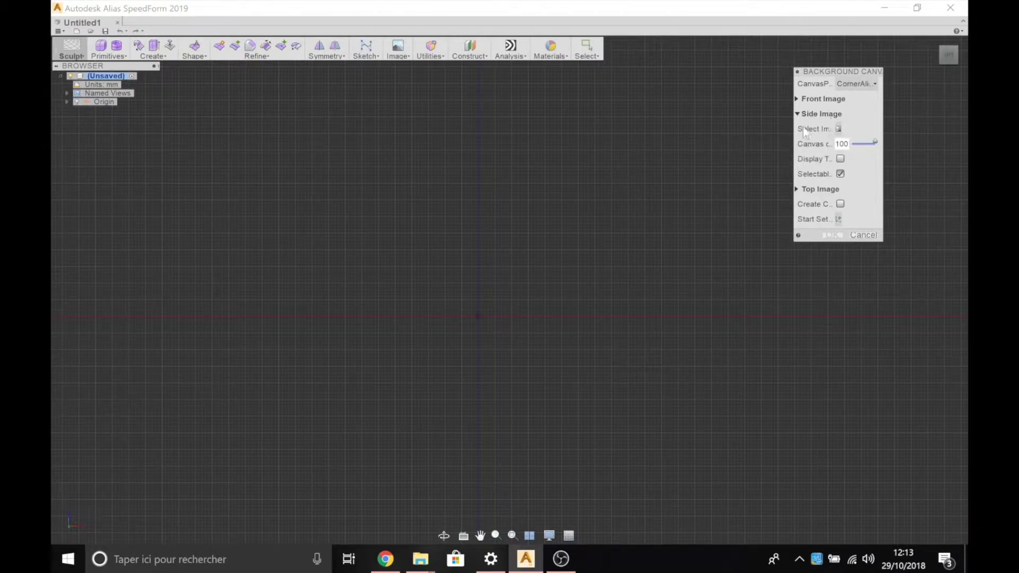
pyautogui.click(839, 130)
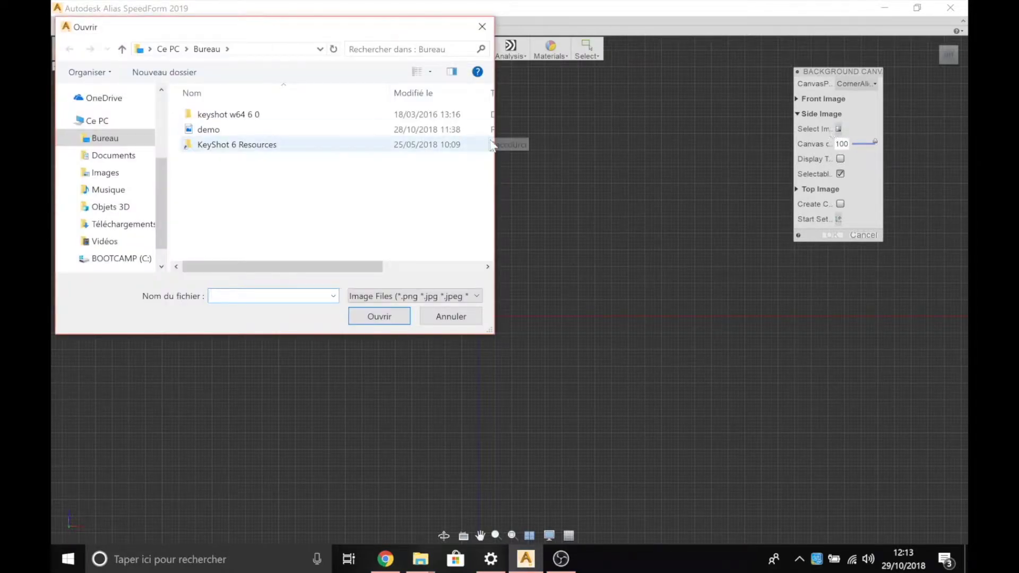
pyautogui.click(114, 224)
pyautogui.click(284, 160)
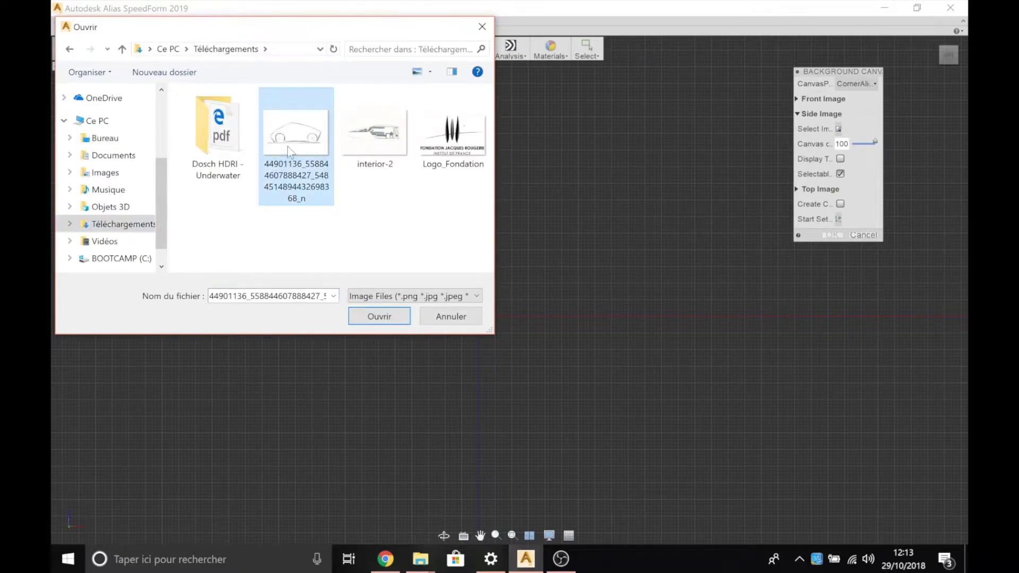
pyautogui.click(383, 319)
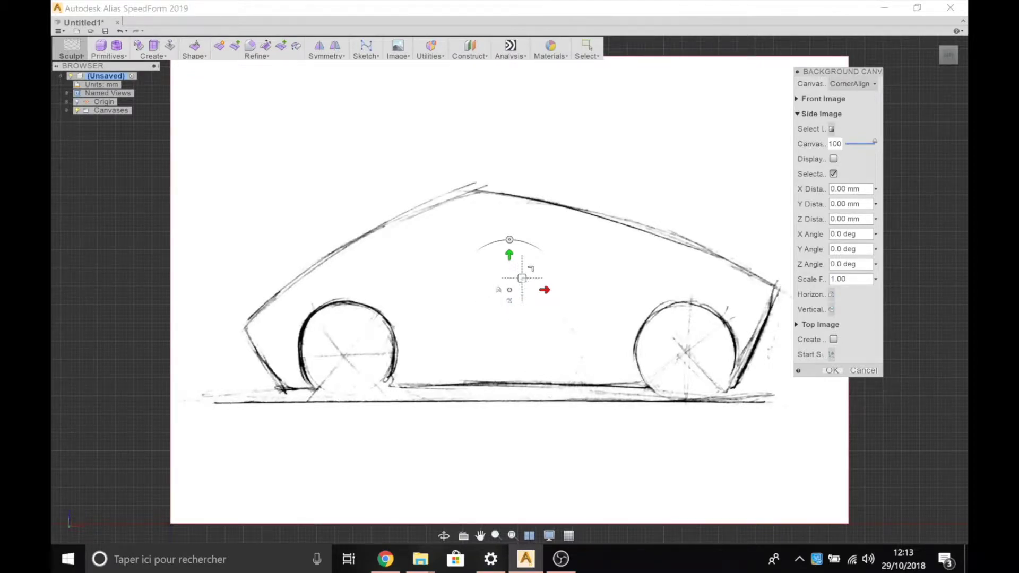
# Shrink the side canvas to a scale of about 0.818 and set its opacity to 19
pyautogui.moveTo(522, 279); pyautogui.dragTo(539, 257)
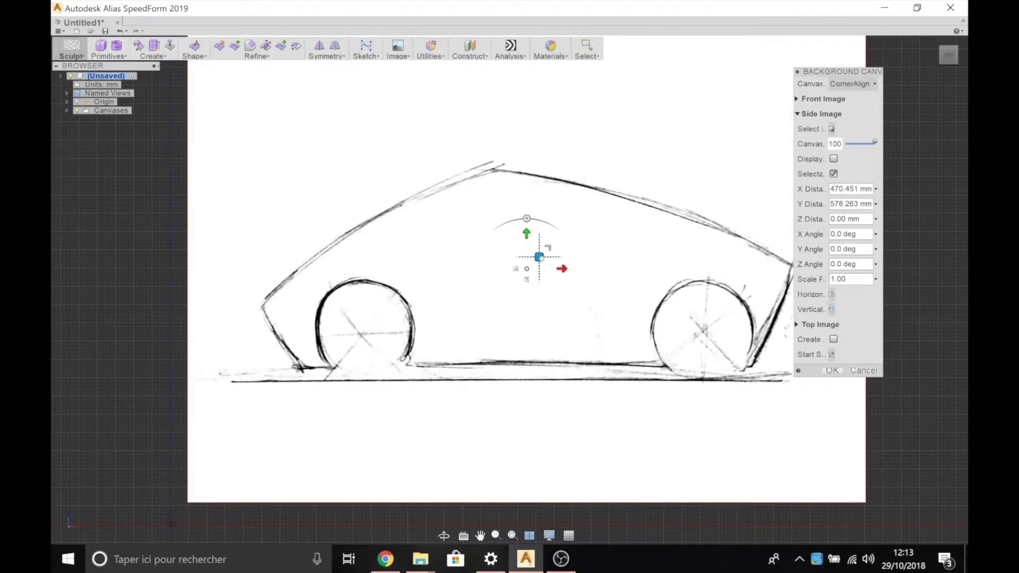
pyautogui.moveTo(539, 257); pyautogui.dragTo(521, 268)
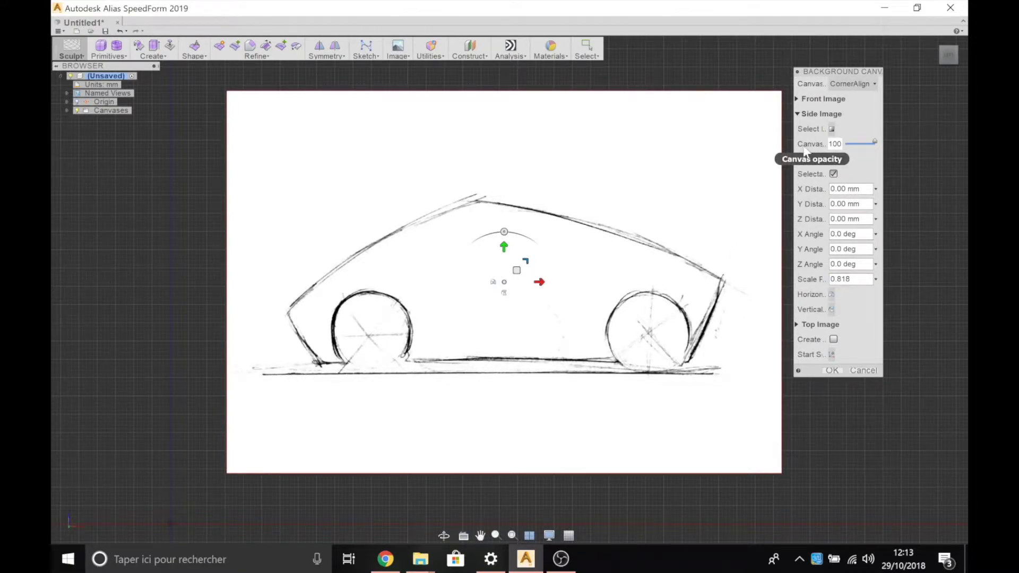
pyautogui.moveTo(874, 141); pyautogui.dragTo(849, 143)
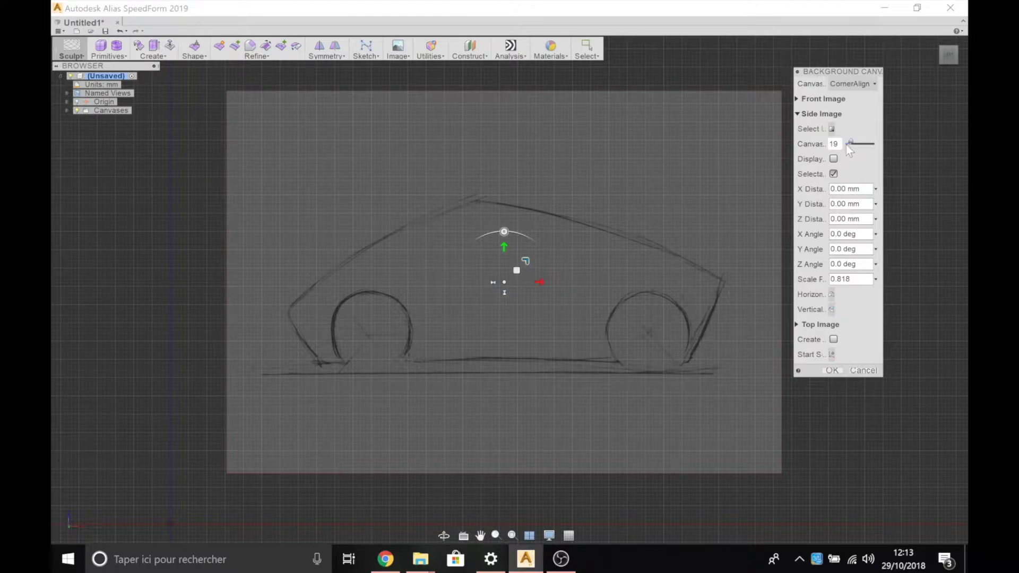
# Move the side canvas down toward the origin and scale it down further so the sketch's ground line sits near the horizontal axis
pyautogui.scroll(-3, 686, 275)
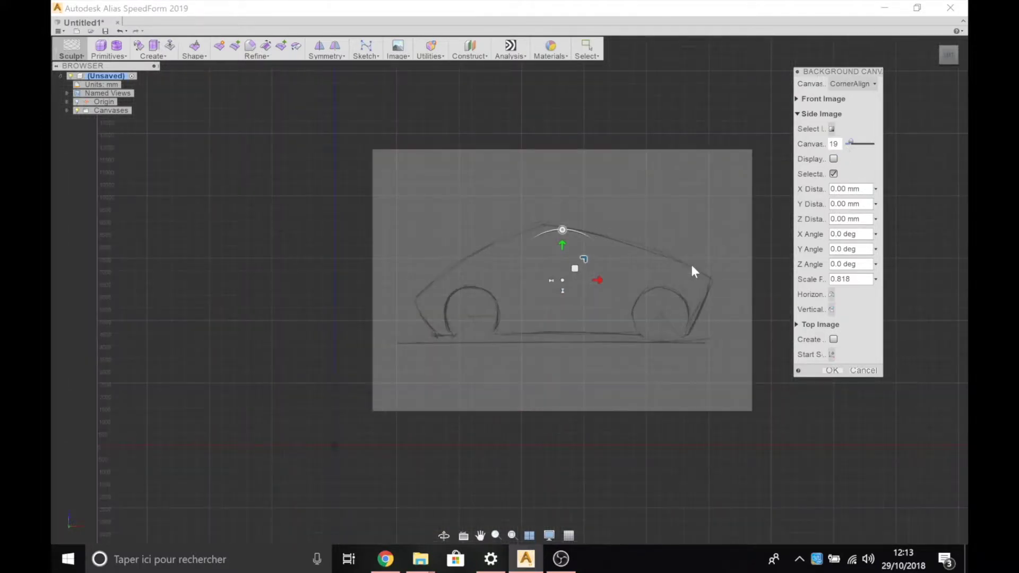
pyautogui.scroll(-1, 587, 271)
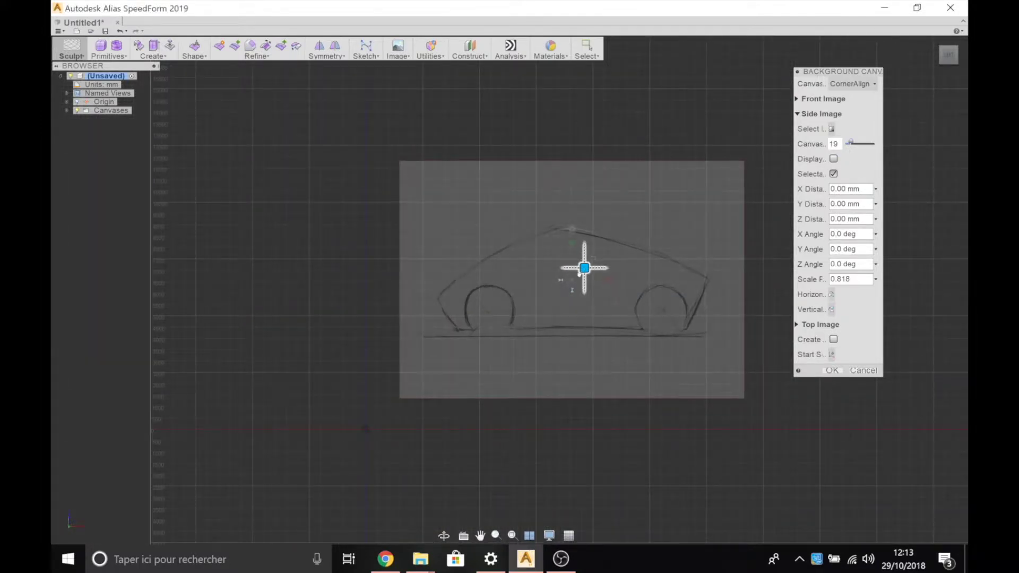
pyautogui.moveTo(580, 274); pyautogui.dragTo(502, 367)
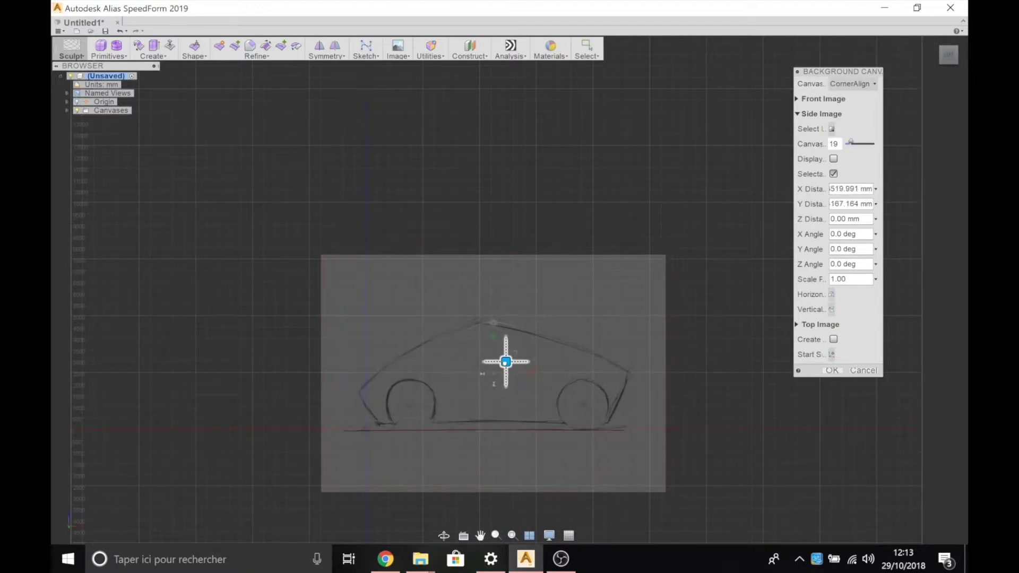
pyautogui.moveTo(515, 351); pyautogui.dragTo(474, 374)
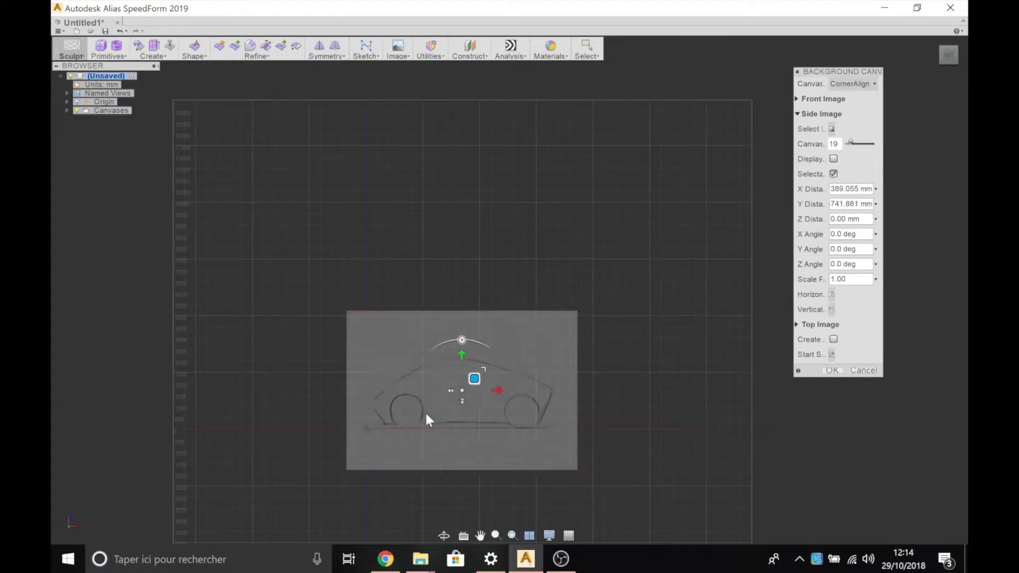
# Shift the side canvas to align the sketched ground line with the red axis and the car's front end with the origin, and confirm
pyautogui.scroll(3, 424, 412)
pyautogui.moveTo(516, 378); pyautogui.dragTo(490, 378)
pyautogui.scroll(-2, 484, 378)
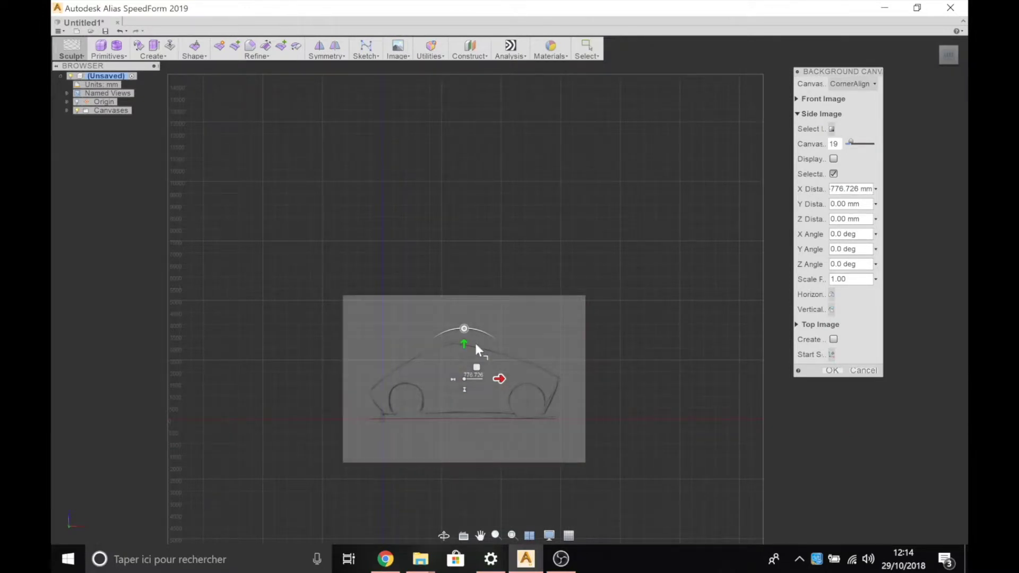
pyautogui.scroll(-2, 486, 357)
pyautogui.moveTo(476, 366); pyautogui.dragTo(455, 382)
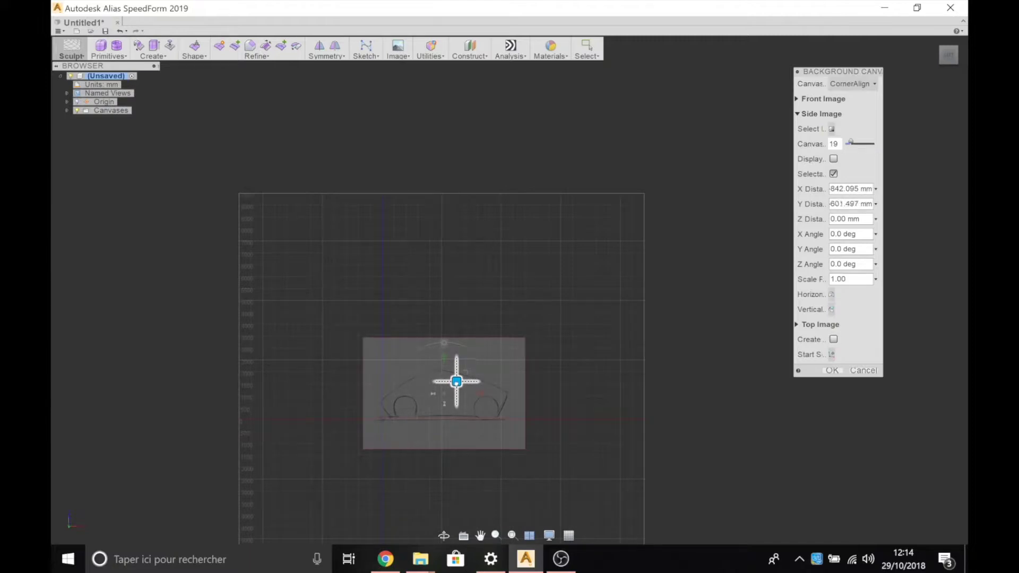
pyautogui.scroll(1, 448, 390)
pyautogui.scroll(3, 445, 387)
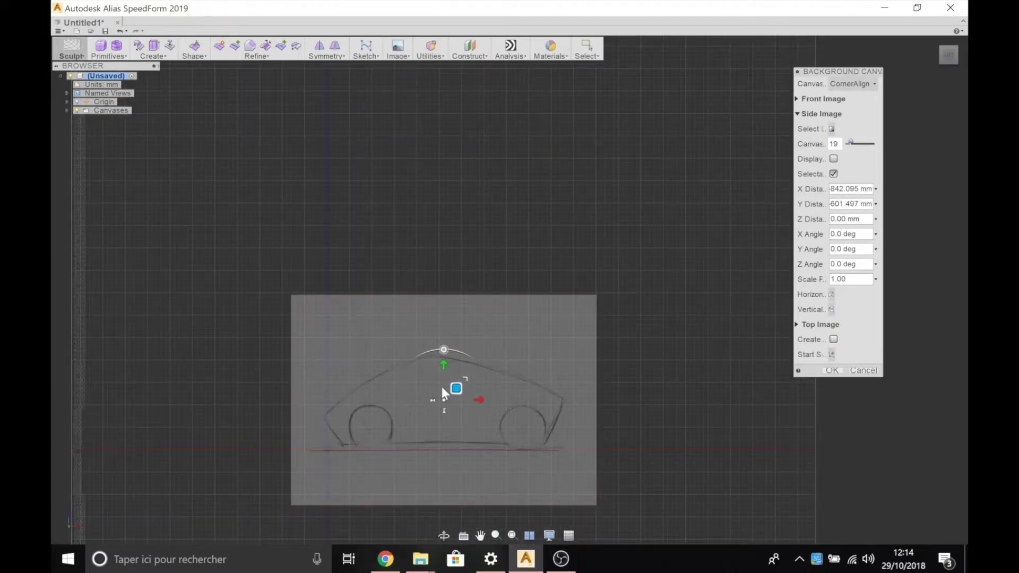
pyautogui.scroll(1, 443, 393)
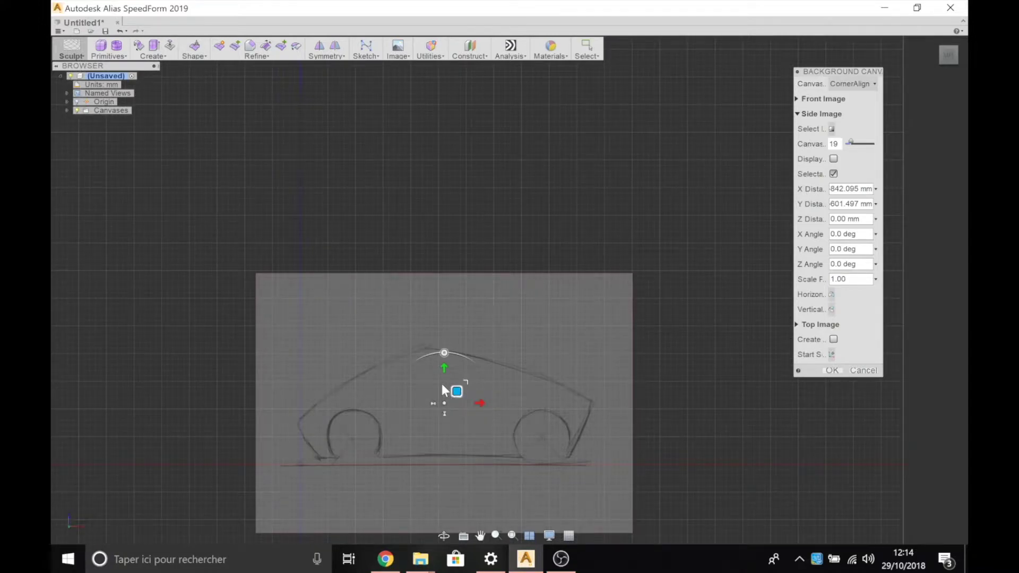
pyautogui.scroll(-3, 444, 392)
pyautogui.scroll(3, 444, 390)
pyautogui.scroll(1, 443, 392)
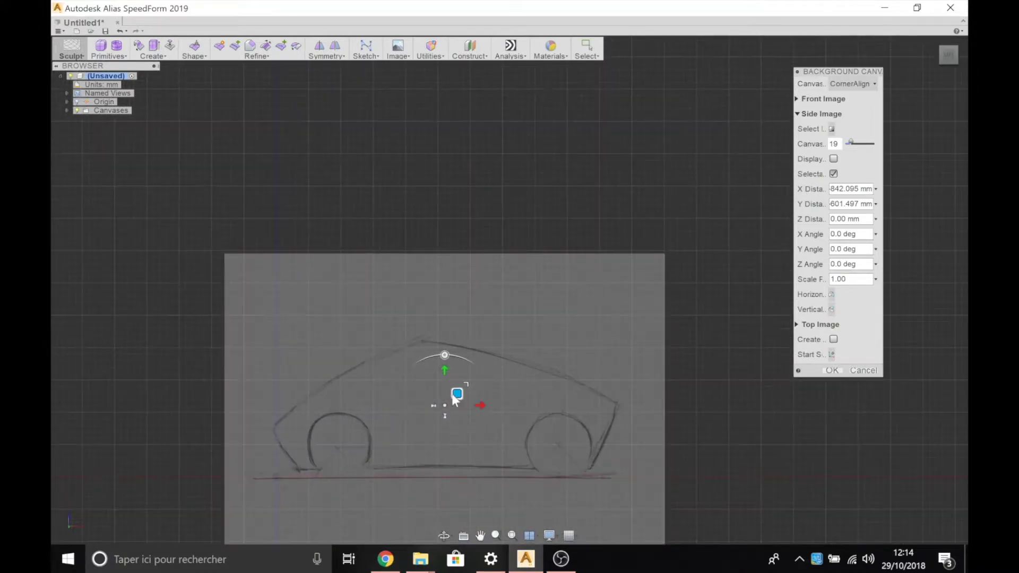
pyautogui.scroll(-1, 522, 360)
pyautogui.moveTo(526, 357); pyautogui.dragTo(540, 253, button='middle')
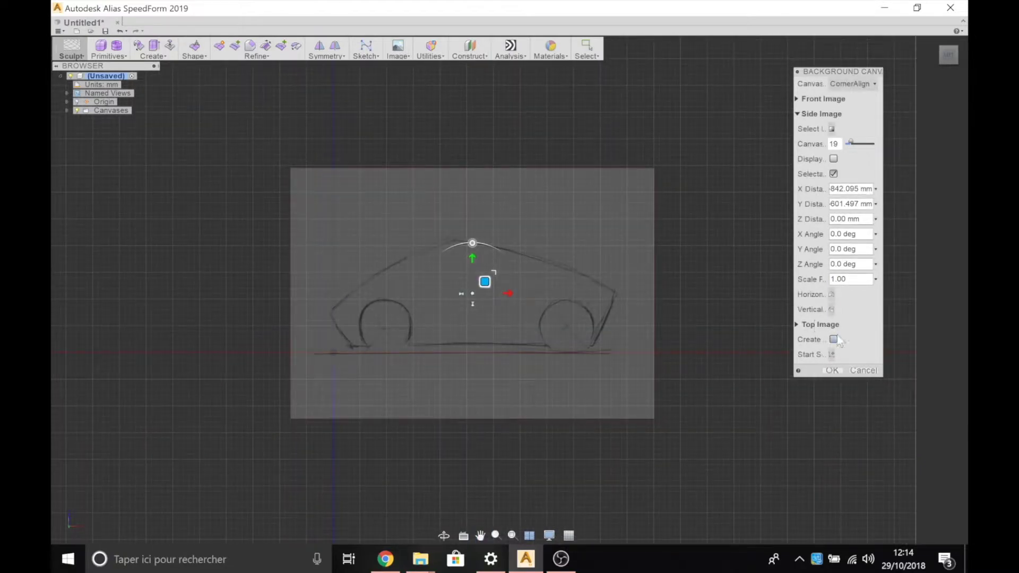
pyautogui.click(834, 371)
pyautogui.moveTo(525, 325)
pyautogui.keyDown('shift'); pyautogui.mouseDown(button='middle')
pyautogui.moveTo(451, 319)
pyautogui.moveTo(542, 344)
pyautogui.moveTo(639, 339)
pyautogui.moveTo(641, 325)
pyautogui.moveTo(393, 335)
pyautogui.mouseUp(button='middle'); pyautogui.keyUp('shift')
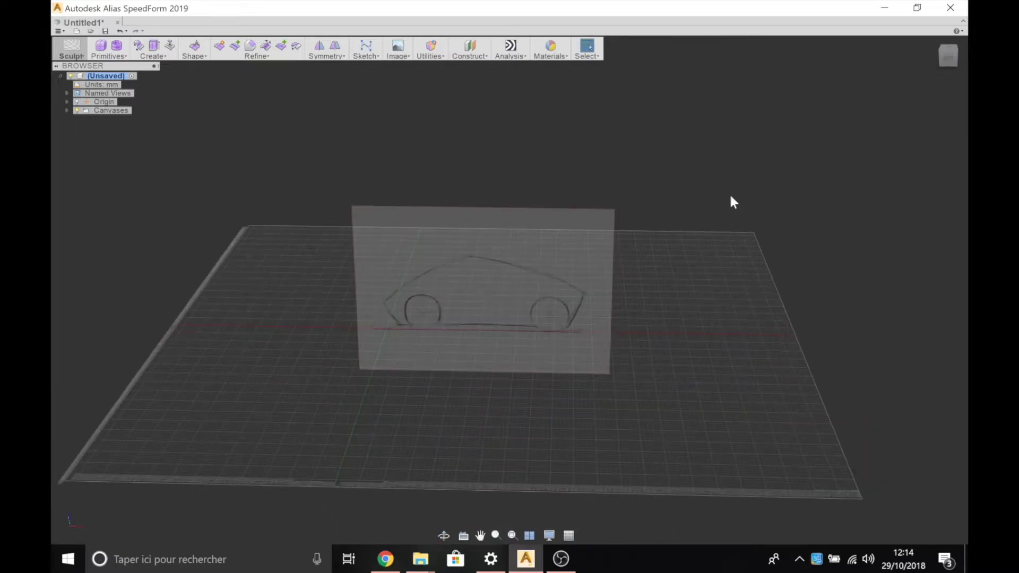
pyautogui.click(949, 59)
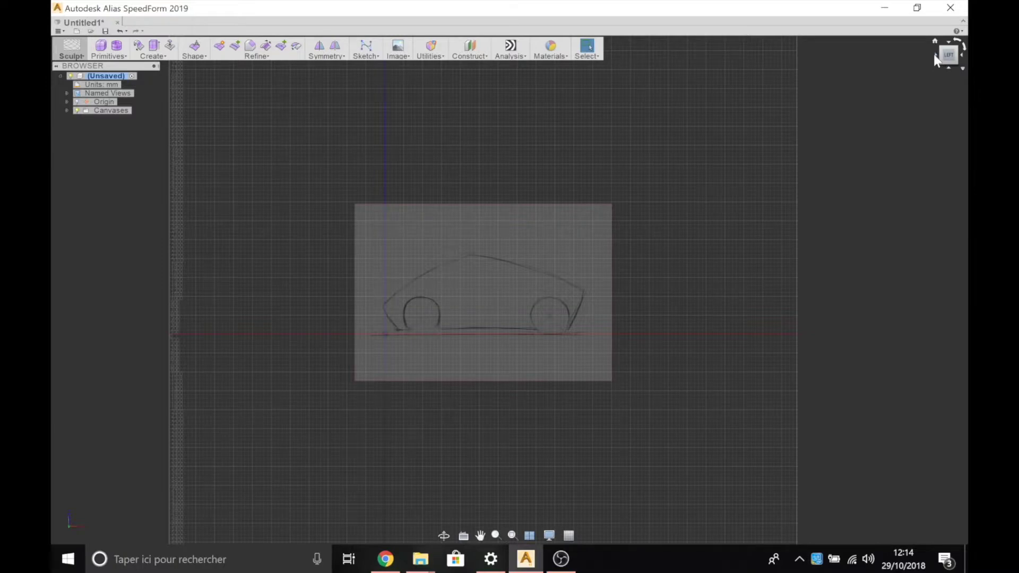
pyautogui.click(936, 56)
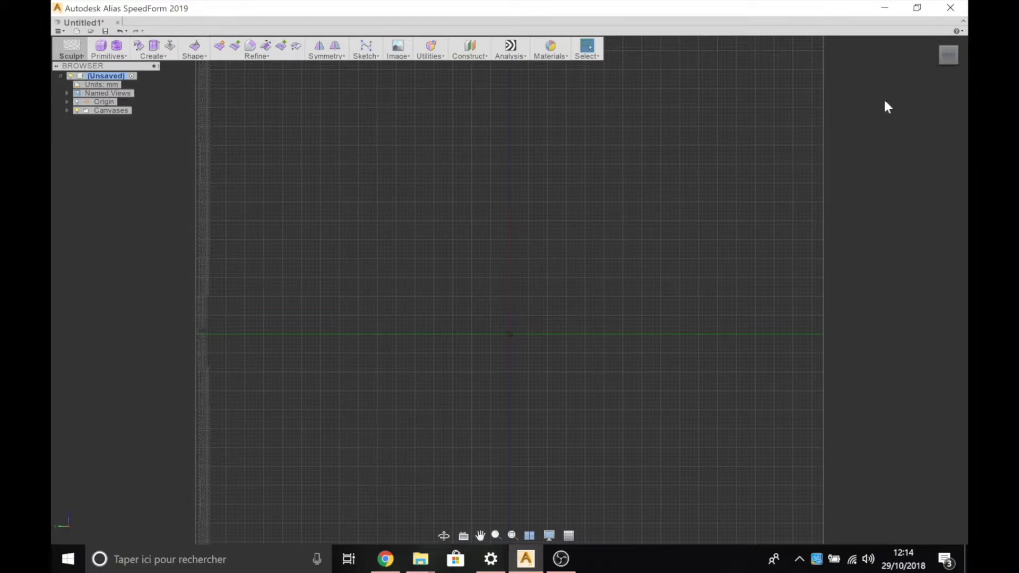
pyautogui.click(961, 55)
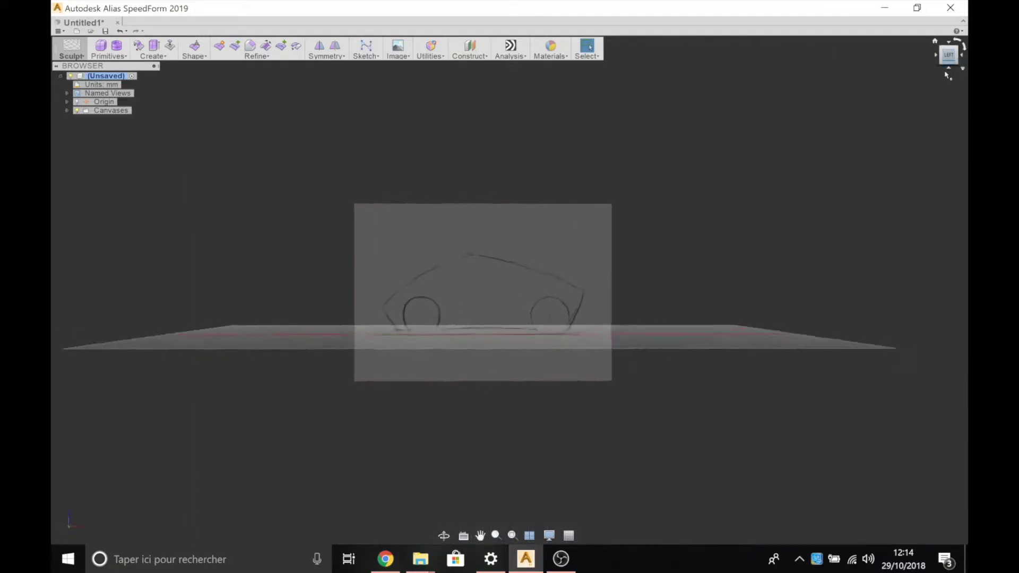
# Edit the side canvas, offsetting it about -891 mm in X and about 1014 mm in Z, and apply the changes
pyautogui.rightClick(531, 250)
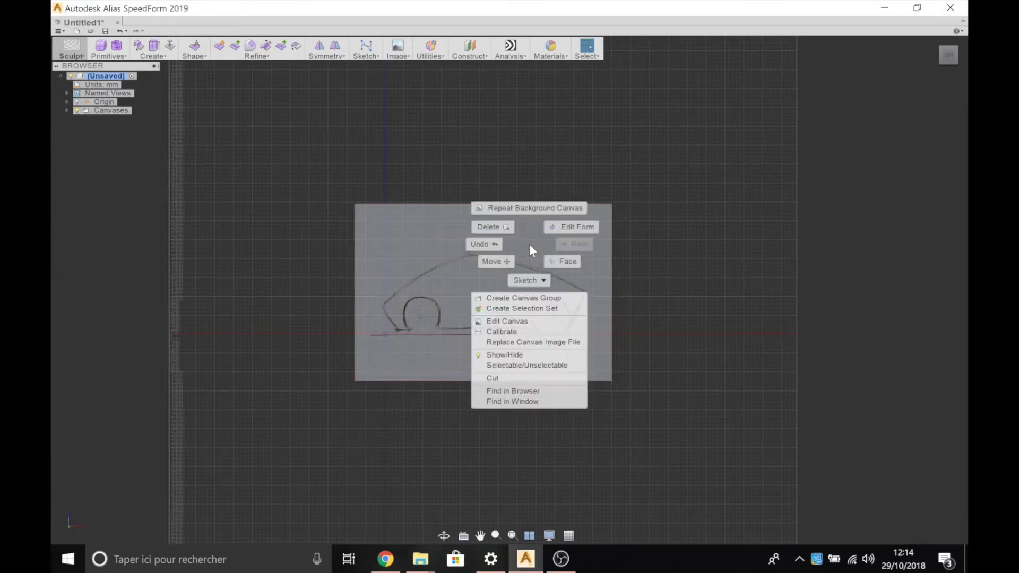
pyautogui.click(502, 321)
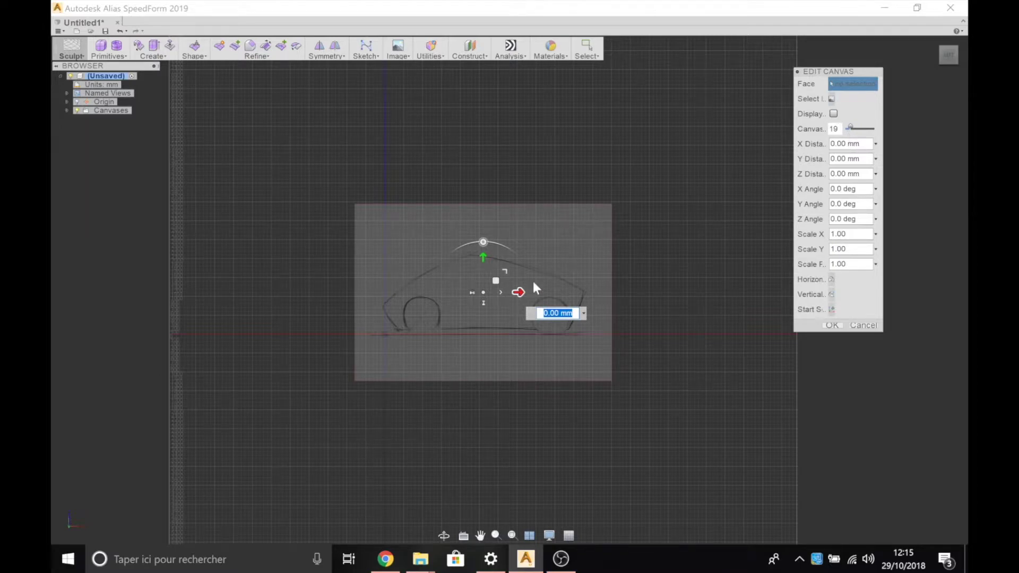
pyautogui.moveTo(513, 294); pyautogui.dragTo(484, 292)
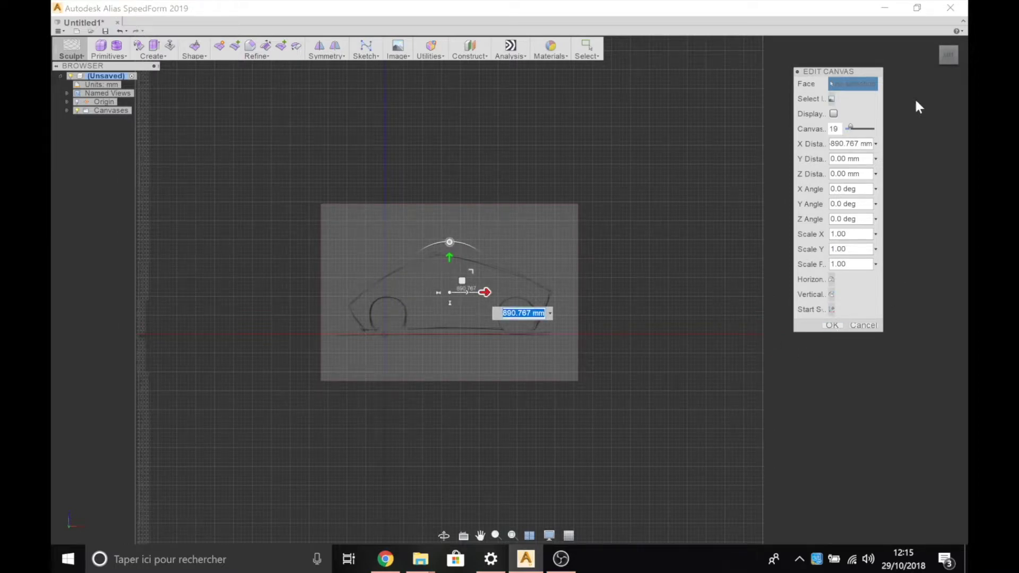
pyautogui.click(935, 55)
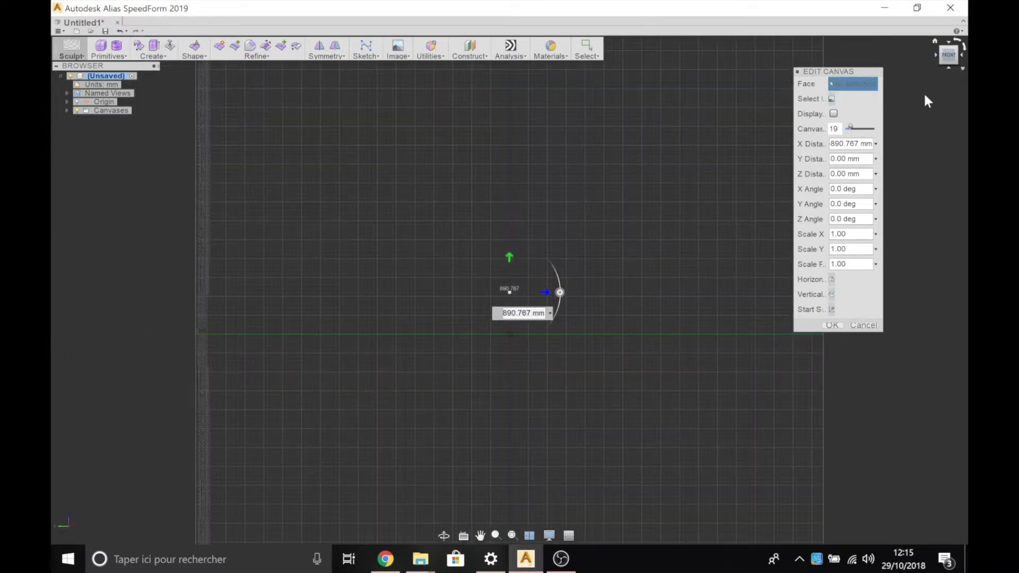
pyautogui.moveTo(542, 293); pyautogui.dragTo(583, 292)
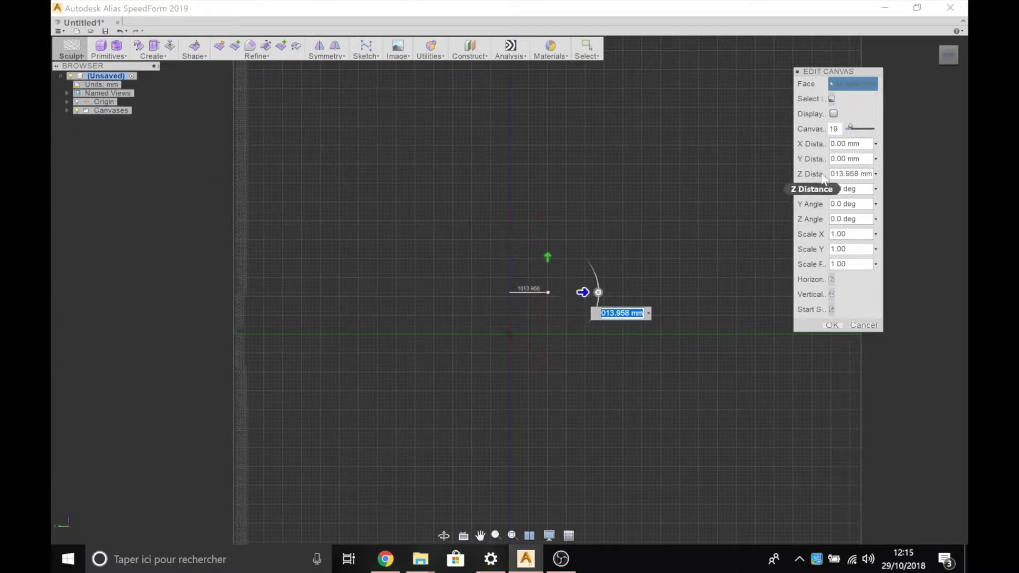
pyautogui.click(949, 42)
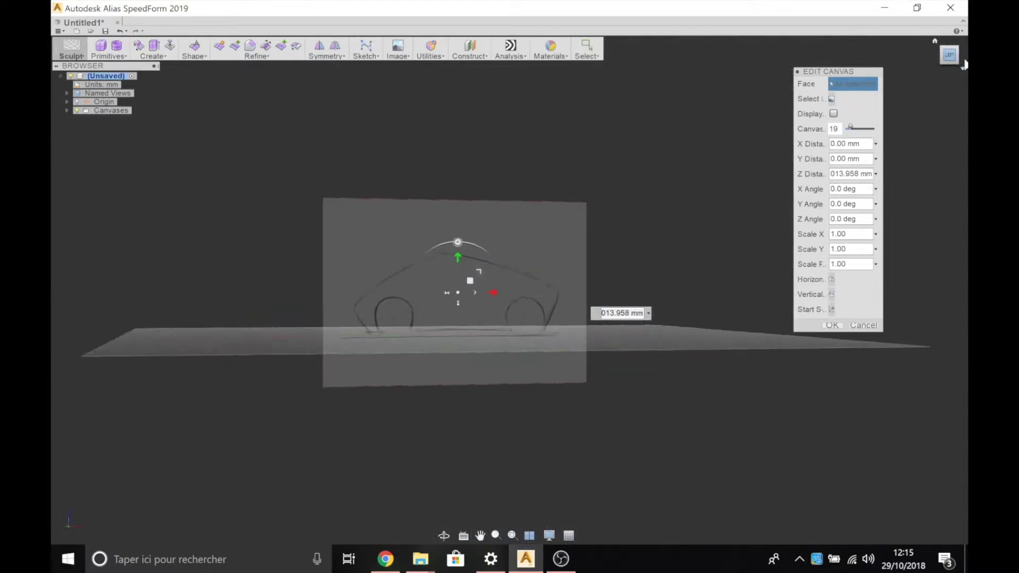
pyautogui.click(832, 326)
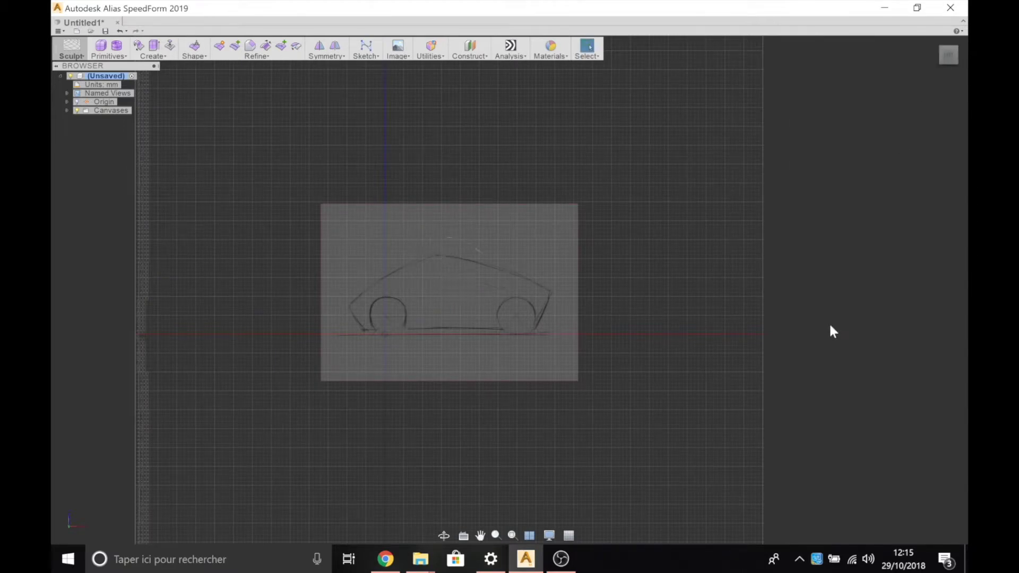
# Start a degree-3 CV curve in control-vertex mode on the side-view plane and trace the car's front end from the lower bumper to the nose
pyautogui.scroll(2, 516, 365)
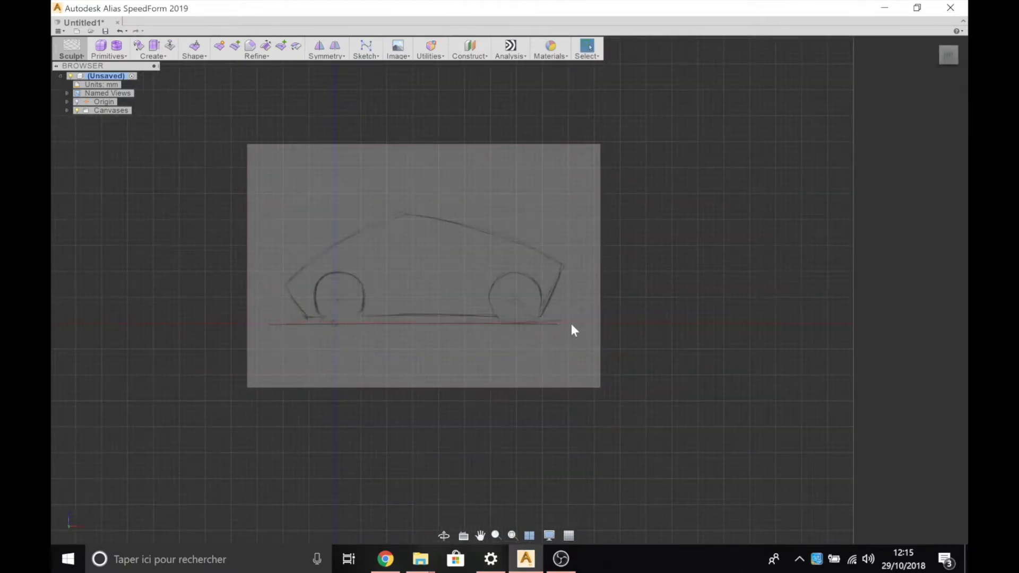
pyautogui.moveTo(498, 274)
pyautogui.mouseDown(button='middle')
pyautogui.moveTo(651, 315)
pyautogui.moveTo(640, 300)
pyautogui.mouseUp(button='middle')
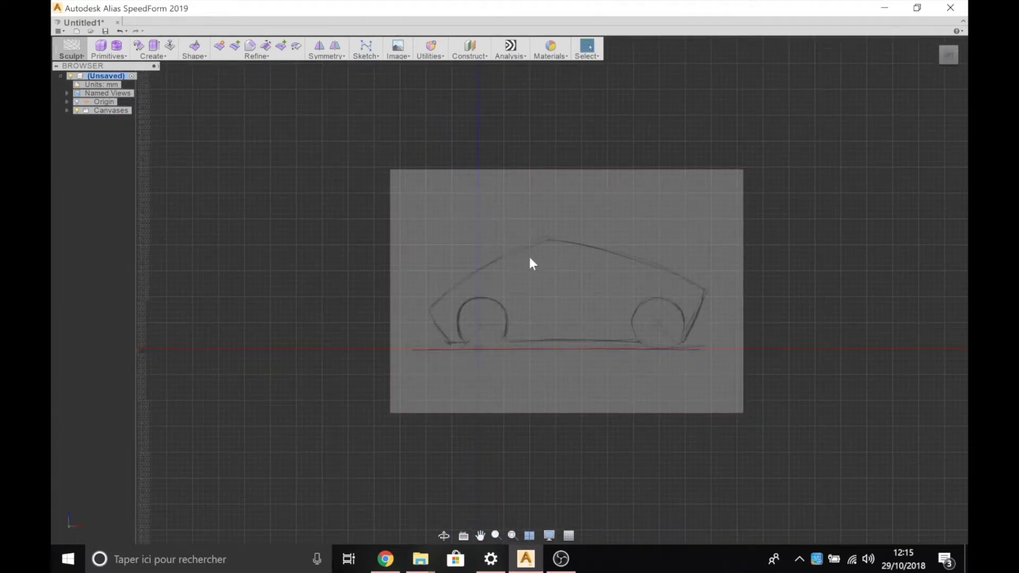
pyautogui.scroll(1, 506, 291)
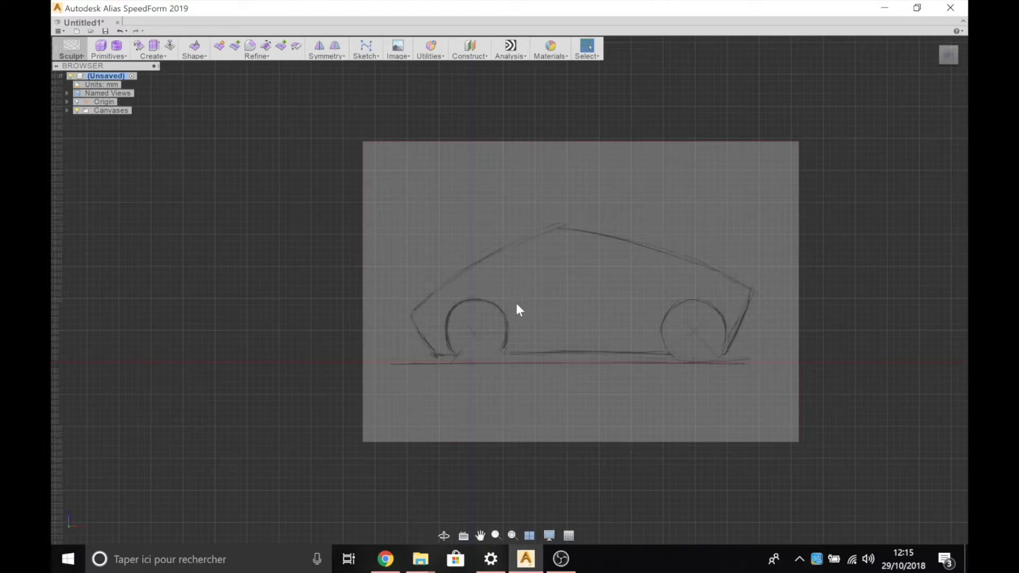
pyautogui.click(371, 59)
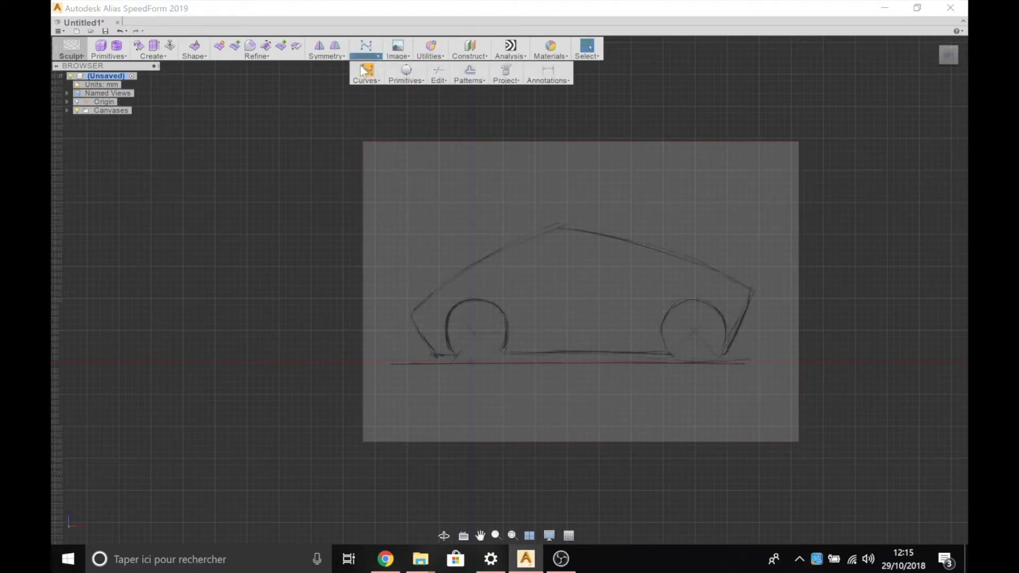
pyautogui.click(367, 72)
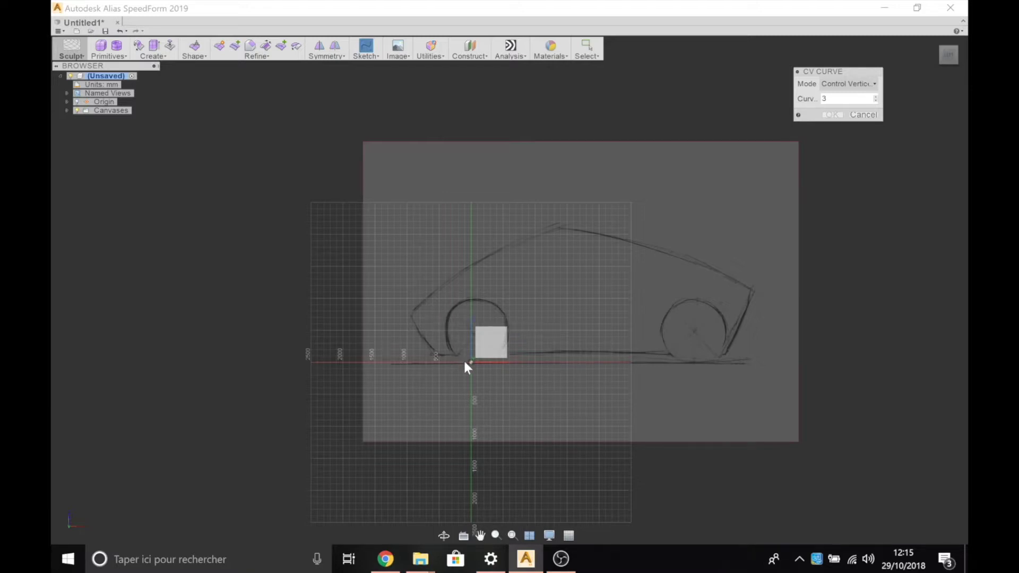
pyautogui.click(491, 341)
pyautogui.scroll(5, 425, 359)
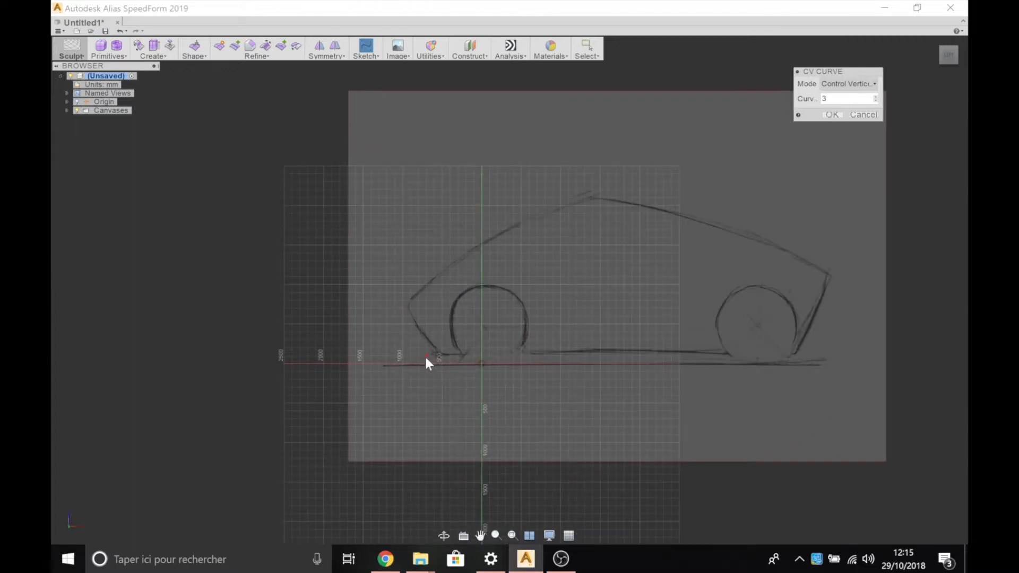
pyautogui.scroll(-2, 430, 353)
pyautogui.scroll(-2, 430, 352)
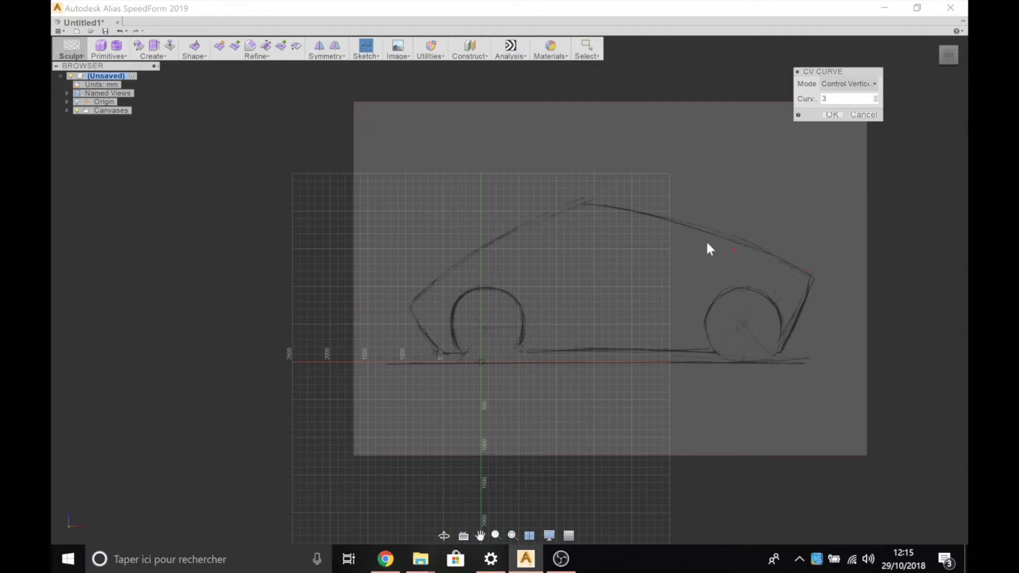
pyautogui.scroll(3, 465, 377)
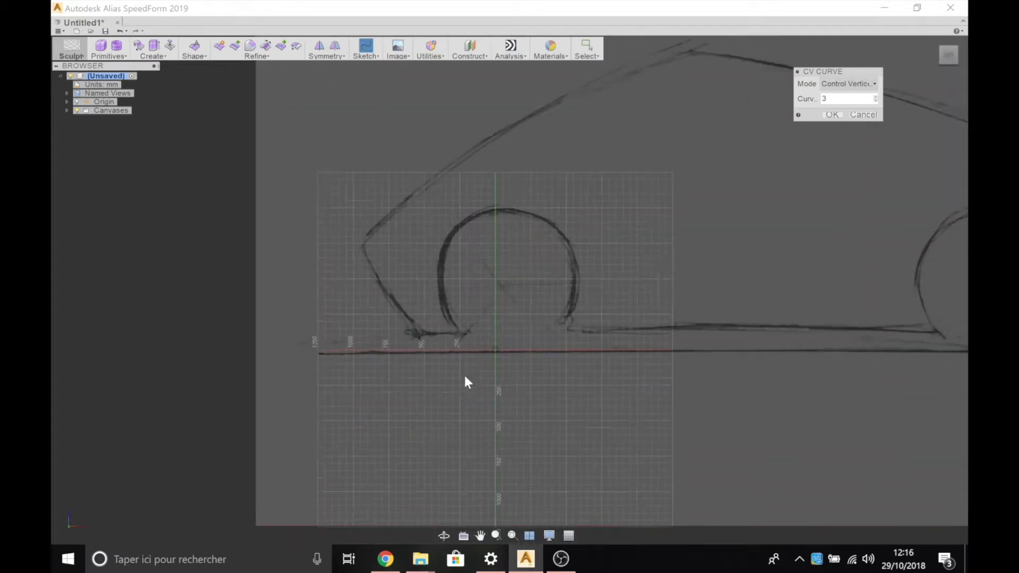
pyautogui.click(417, 332)
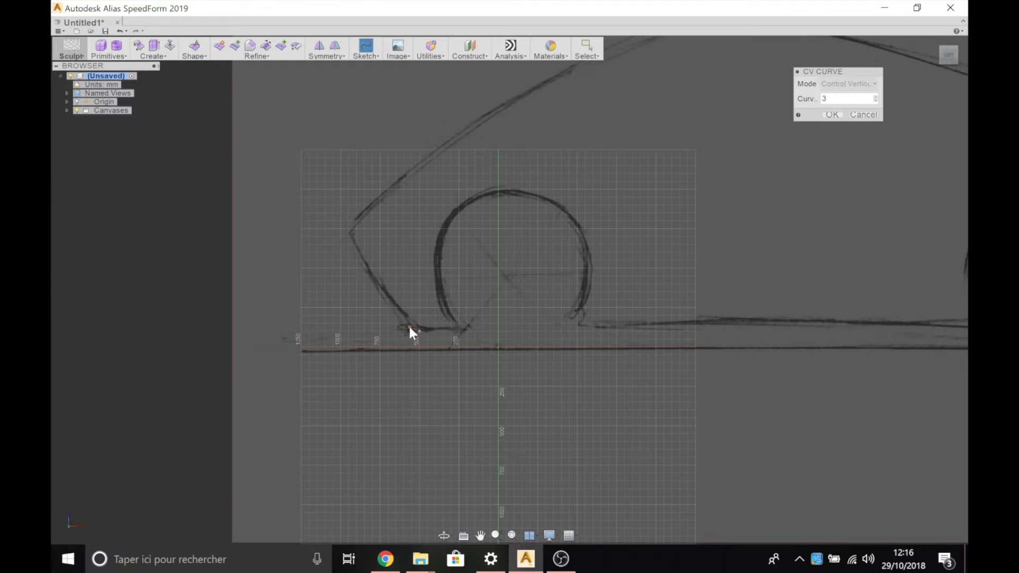
pyautogui.click(350, 237)
# Continue the CV curve from the nose along the bonnet and windscreen line to the roof's peak
pyautogui.scroll(-4, 449, 156)
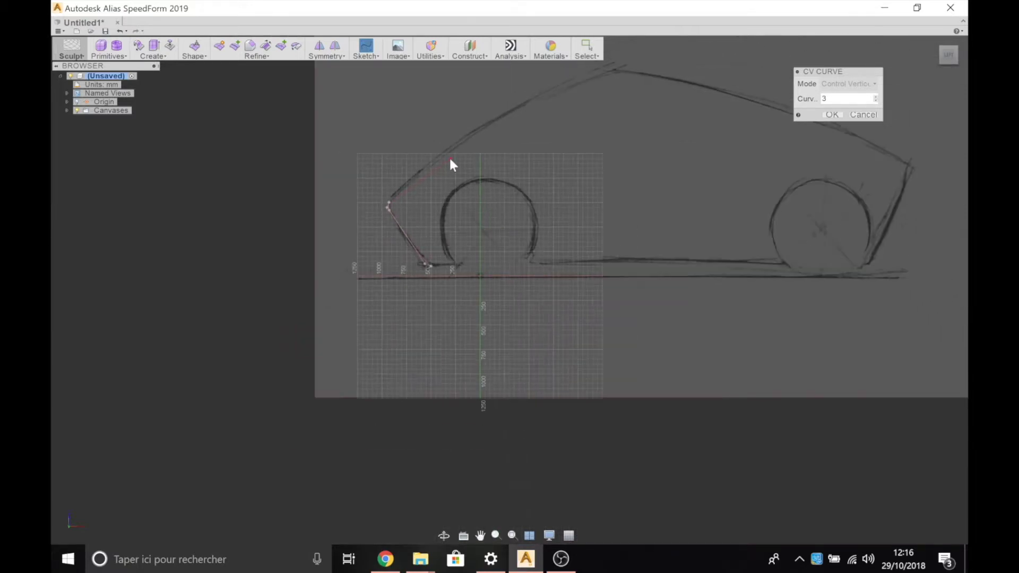
pyautogui.click(451, 148)
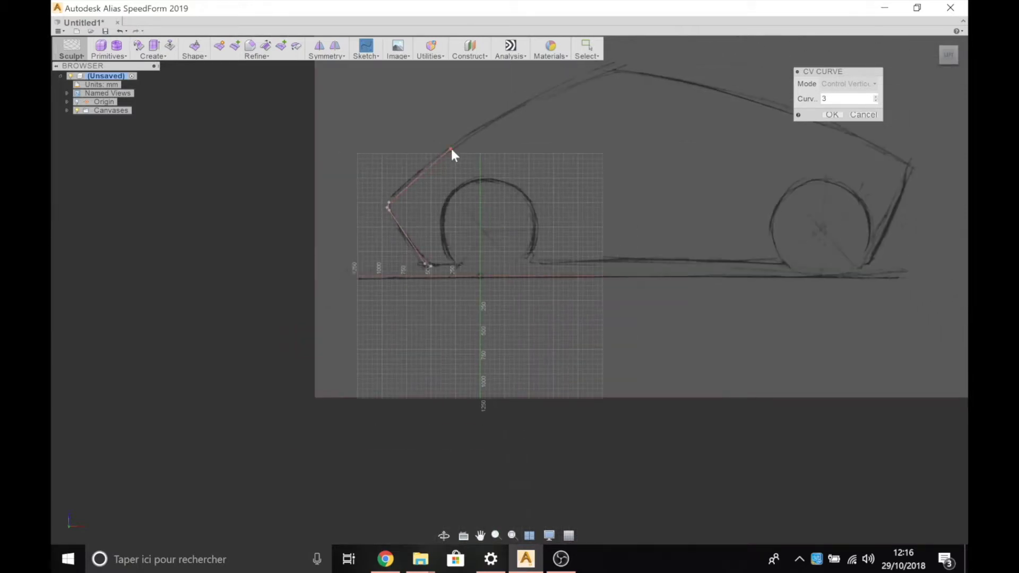
pyautogui.click(540, 99)
pyautogui.click(612, 71)
# Extend the CV curve along the rear roofline to the tail, down to the rear bumper's lower end, and finish it
pyautogui.moveTo(647, 95)
pyautogui.mouseDown(button='middle')
pyautogui.moveTo(379, 173)
pyautogui.moveTo(403, 184)
pyautogui.mouseUp(button='middle')
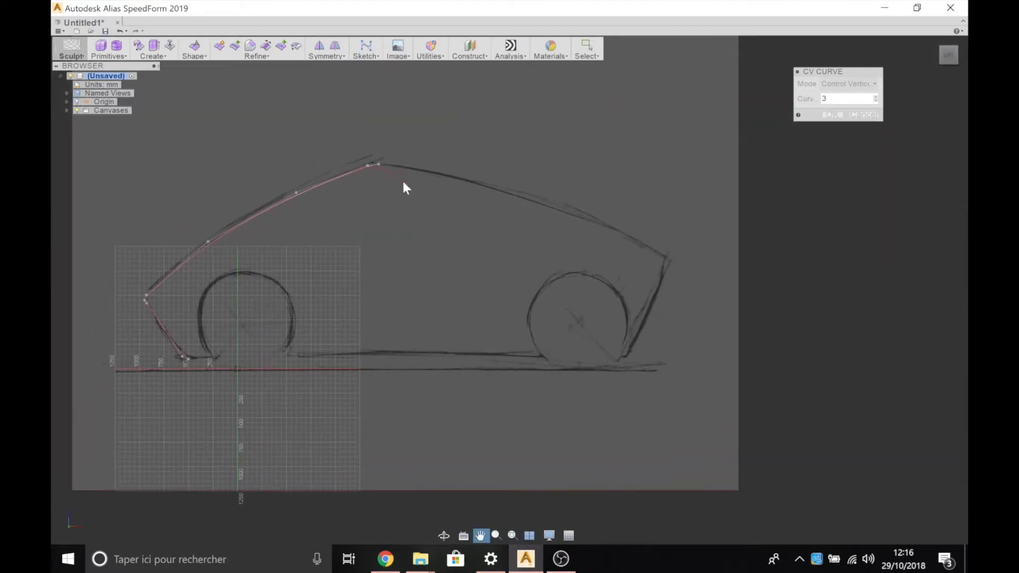
pyautogui.click(473, 182)
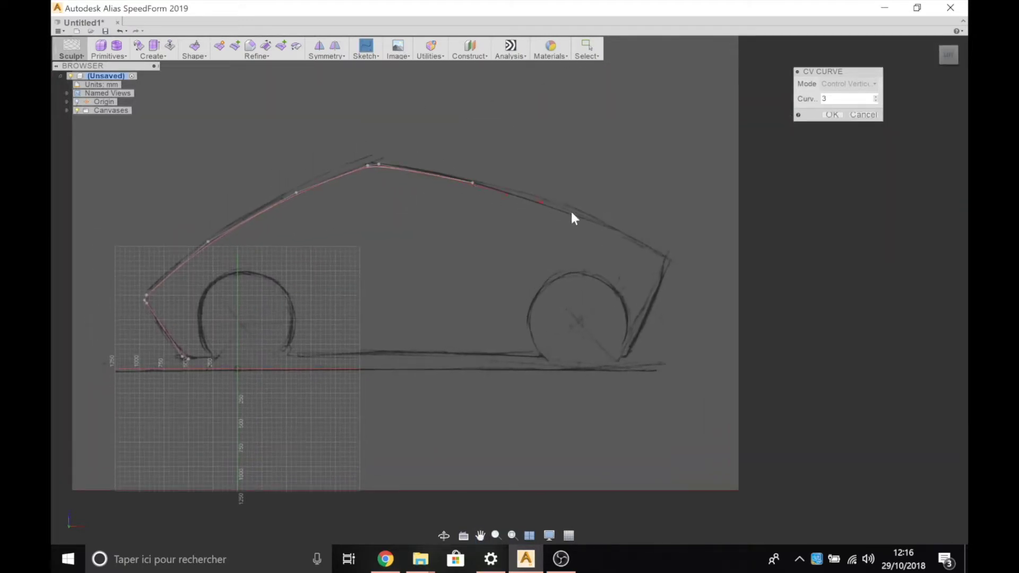
pyautogui.click(602, 225)
pyautogui.click(666, 256)
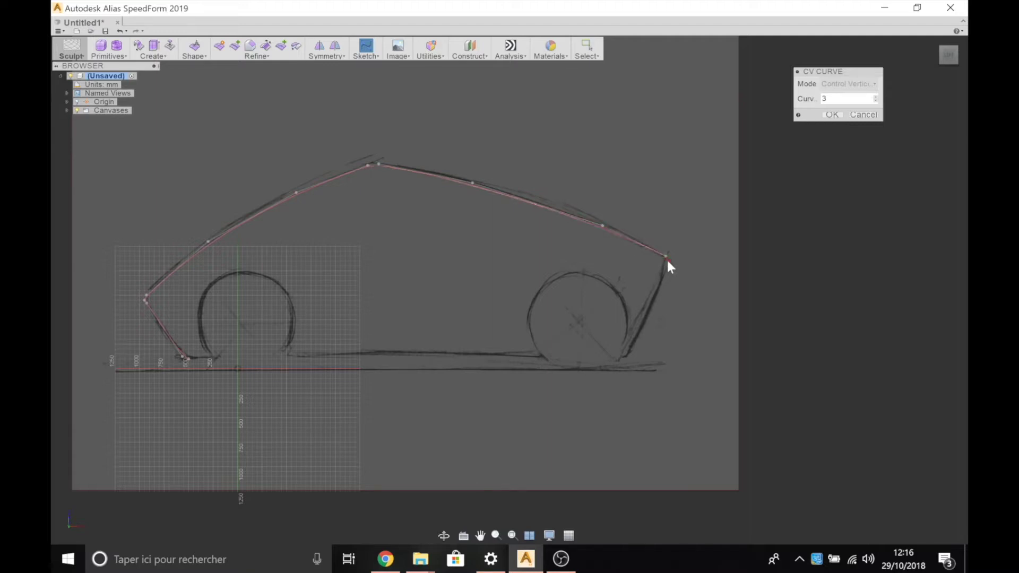
pyautogui.click(628, 354)
pyautogui.press('Return')
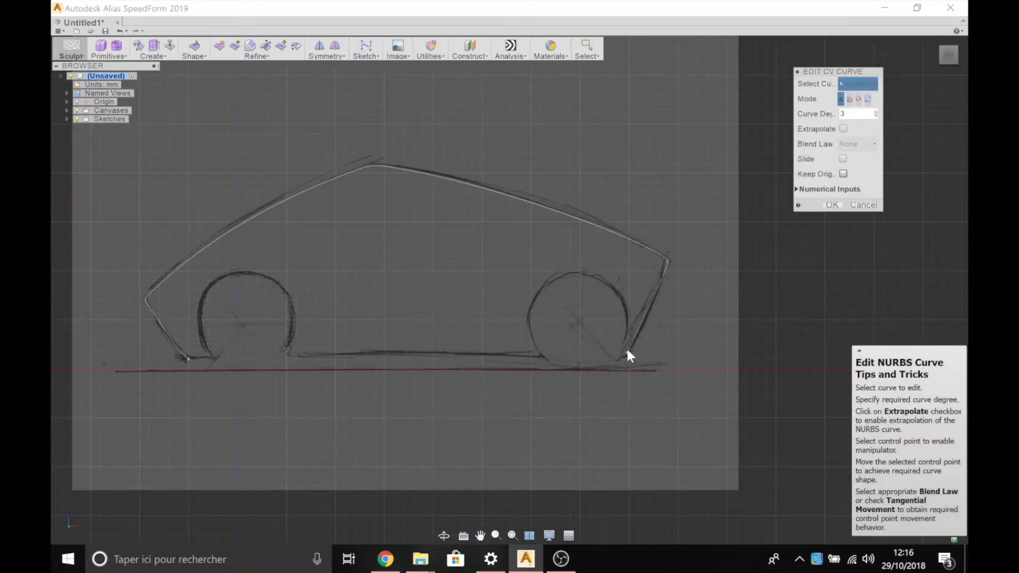
# Compare the traced profile curve with the side sketch from several angles, select it for editing, and return to the side view
pyautogui.scroll(-2, 550, 340)
pyautogui.scroll(3, 462, 320)
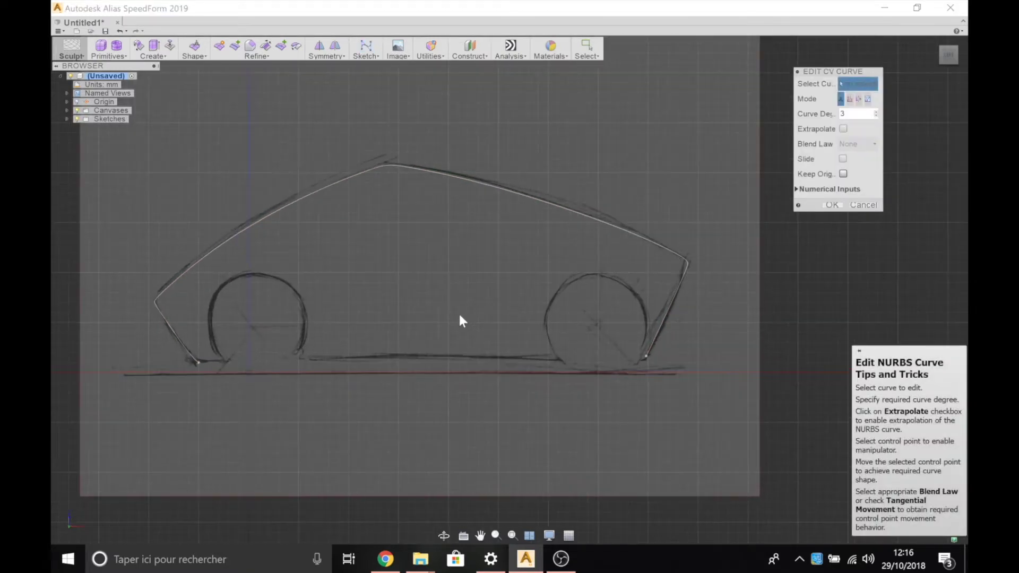
pyautogui.scroll(-2, 398, 295)
pyautogui.scroll(1, 533, 281)
pyautogui.scroll(2, 339, 342)
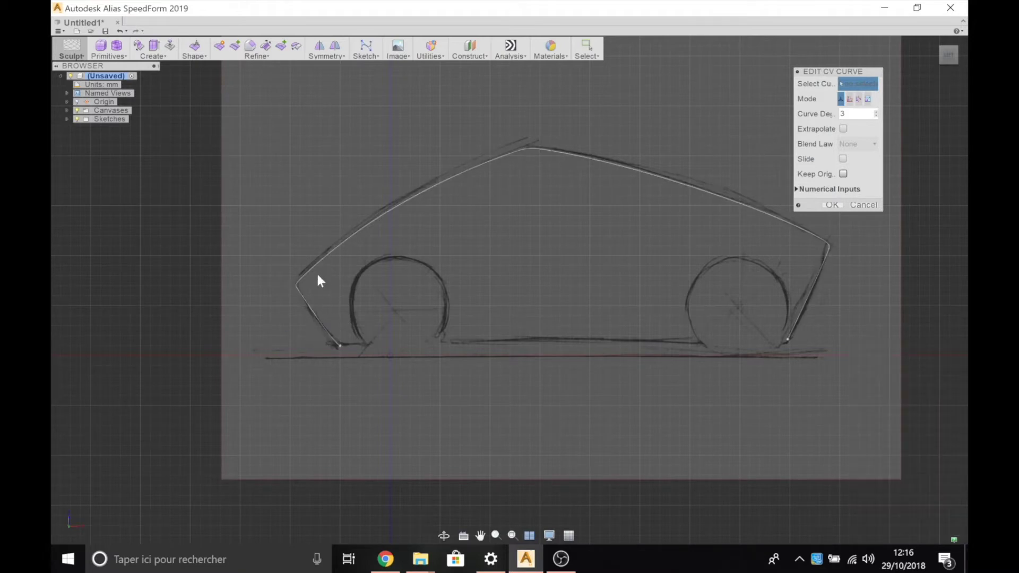
pyautogui.click(294, 280)
pyautogui.moveTo(295, 280)
pyautogui.keyDown('shift'); pyautogui.mouseDown(button='middle')
pyautogui.moveTo(425, 341)
pyautogui.moveTo(571, 342)
pyautogui.moveTo(526, 340)
pyautogui.moveTo(523, 331)
pyautogui.mouseUp(button='middle'); pyautogui.keyUp('shift')
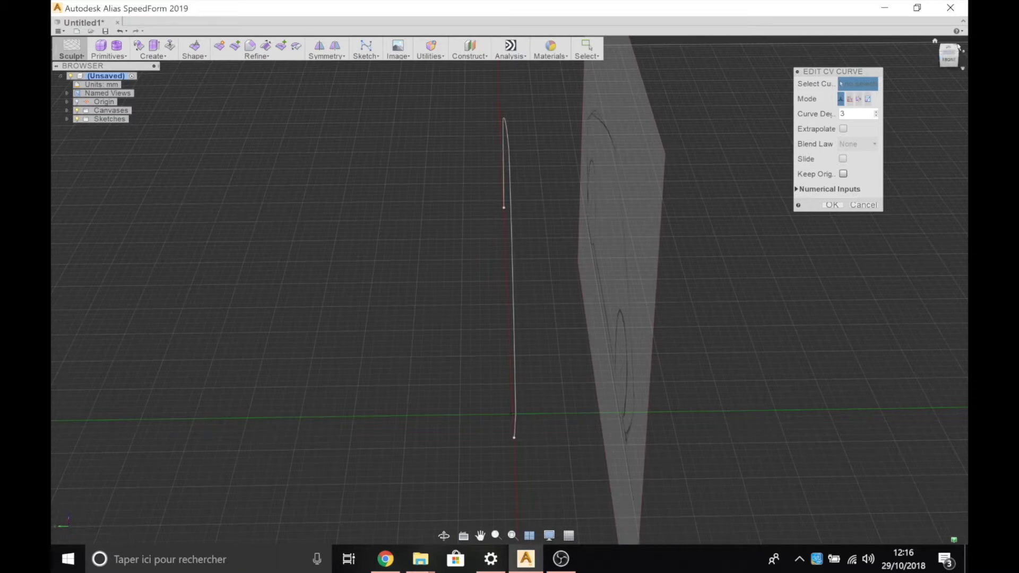
pyautogui.moveTo(690, 177)
pyautogui.keyDown('shift'); pyautogui.mouseDown(button='middle')
pyautogui.moveTo(589, 168)
pyautogui.moveTo(571, 150)
pyautogui.mouseUp(button='middle'); pyautogui.keyUp('shift')
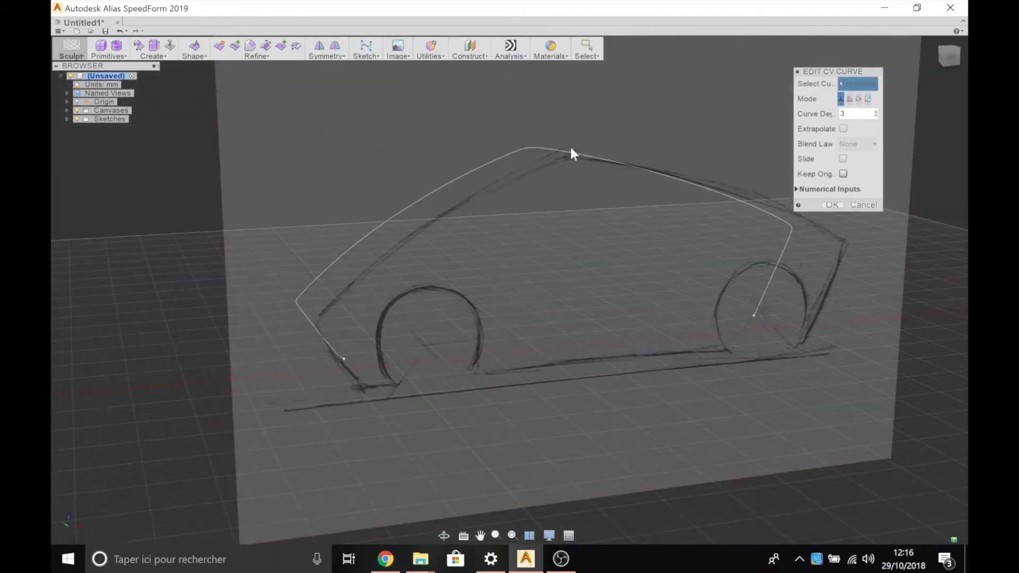
pyautogui.click(503, 155)
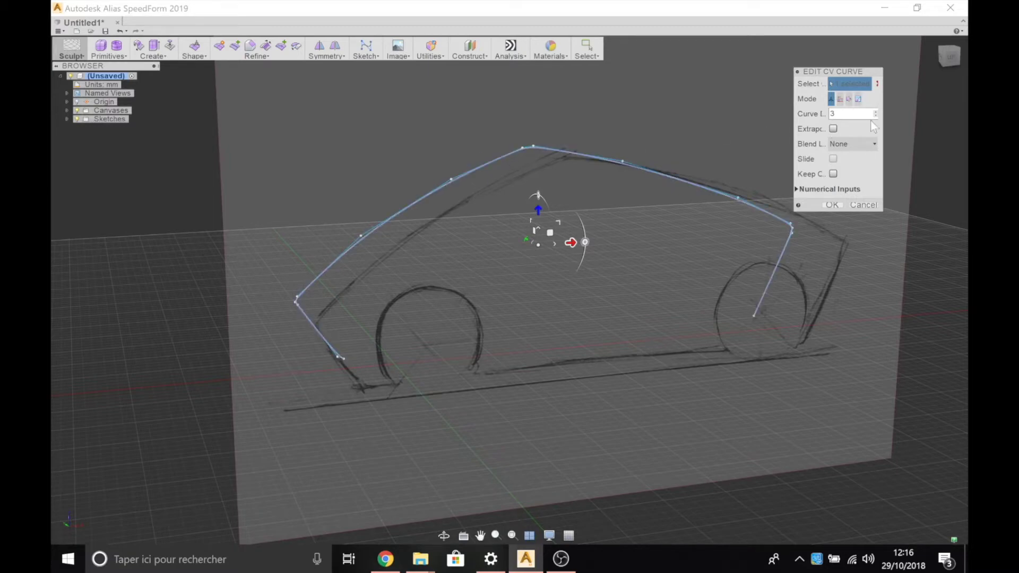
pyautogui.click(951, 58)
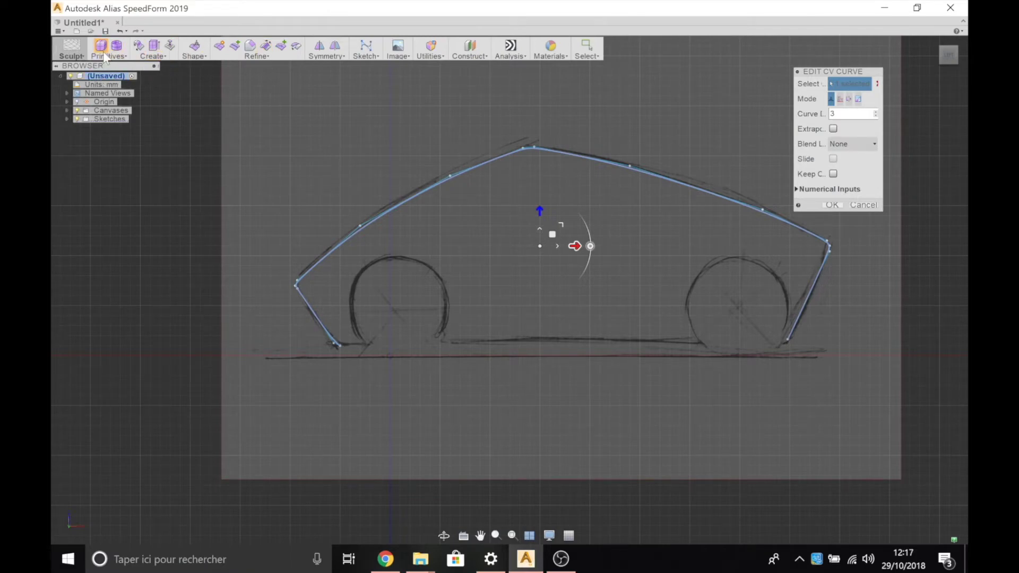
# Extrude the profile curve one-sided by -903.639 mm as a new body with 12 faces and curvature spacing
pyautogui.click(154, 56)
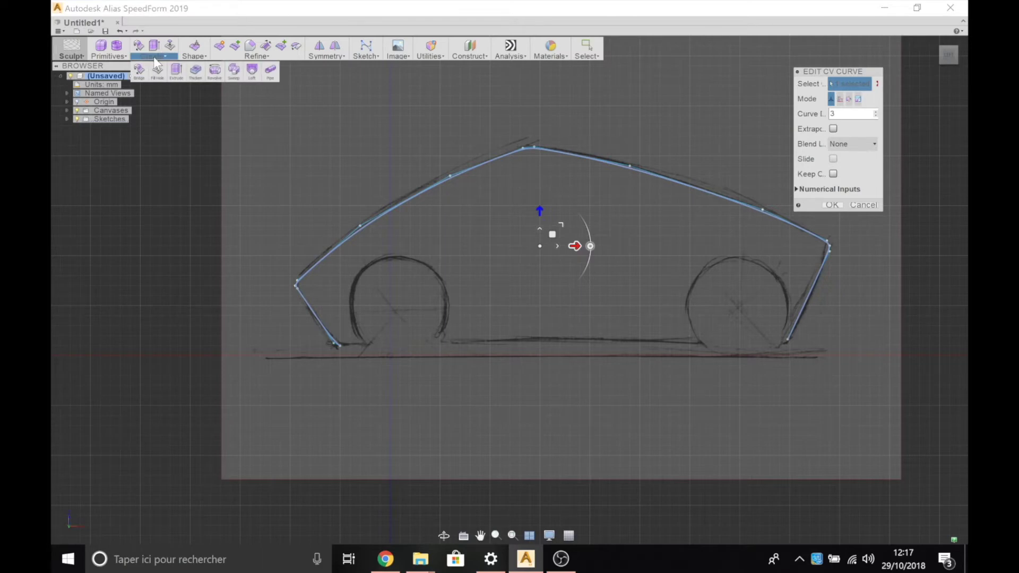
pyautogui.click(177, 71)
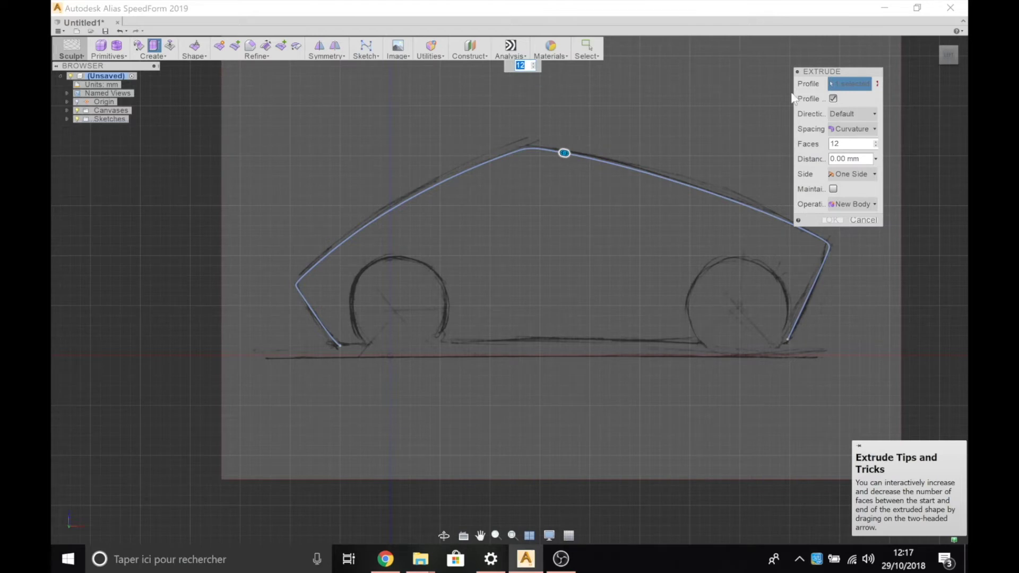
pyautogui.moveTo(944, 55); pyautogui.dragTo(936, 59)
pyautogui.click(936, 58)
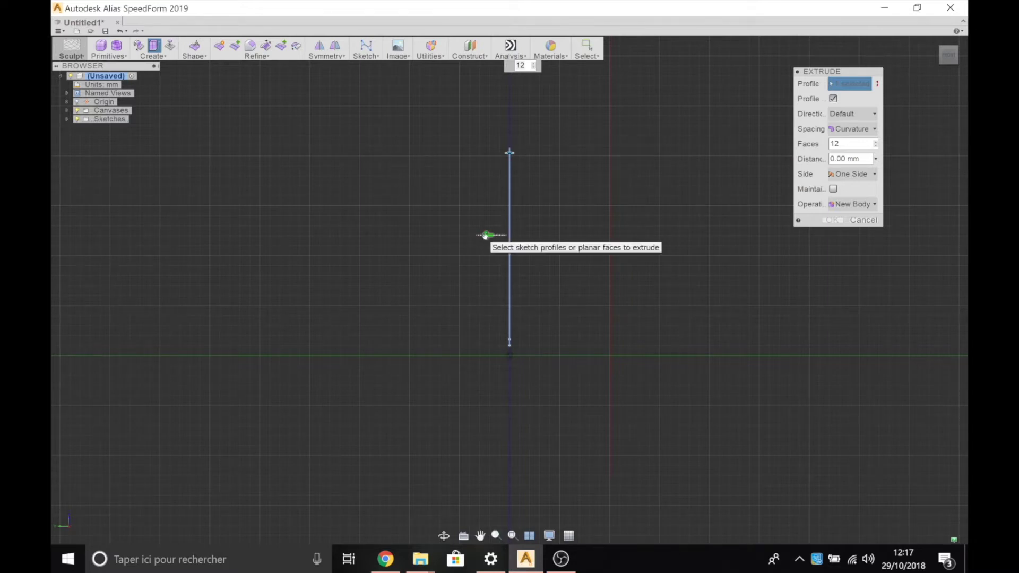
pyautogui.moveTo(483, 235); pyautogui.dragTo(622, 235)
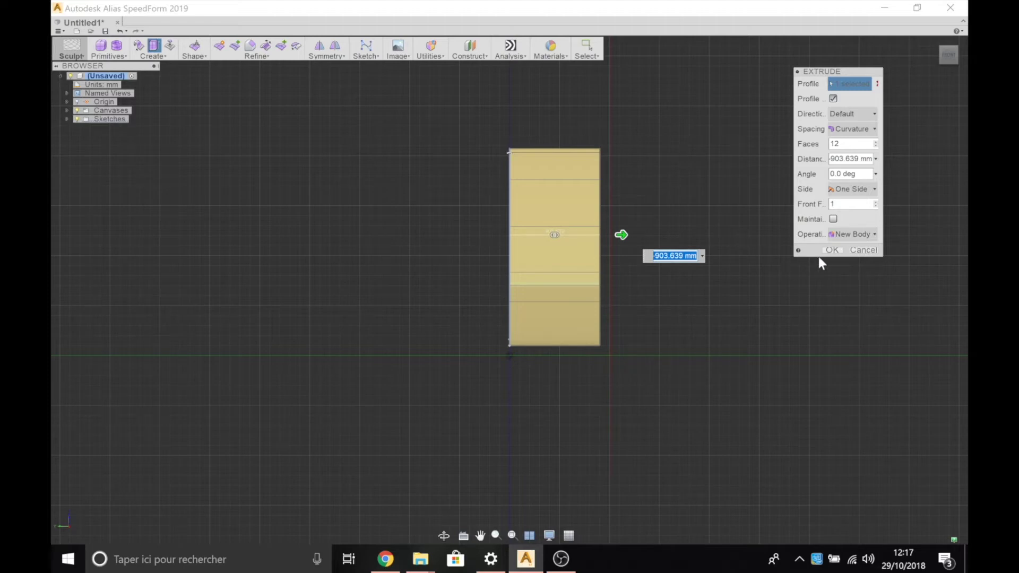
pyautogui.click(831, 250)
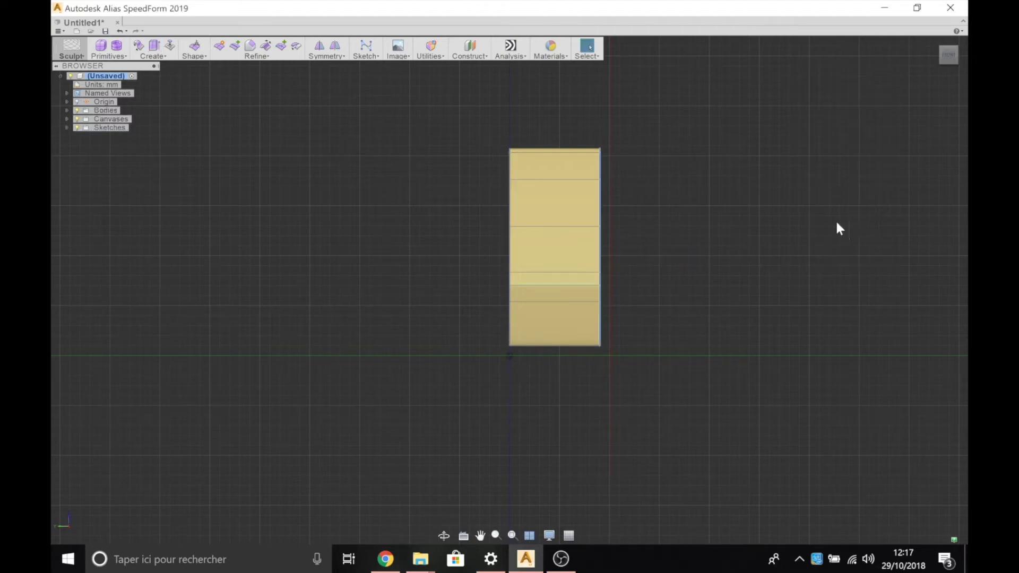
# Insert a single edge in Simple mode along the extruded body's length, at location 0.483 from its canvas-side edge
pyautogui.keyDown('shift'); pyautogui.moveTo(671, 143); pyautogui.dragTo(699, 263, button='middle'); pyautogui.keyUp('shift')
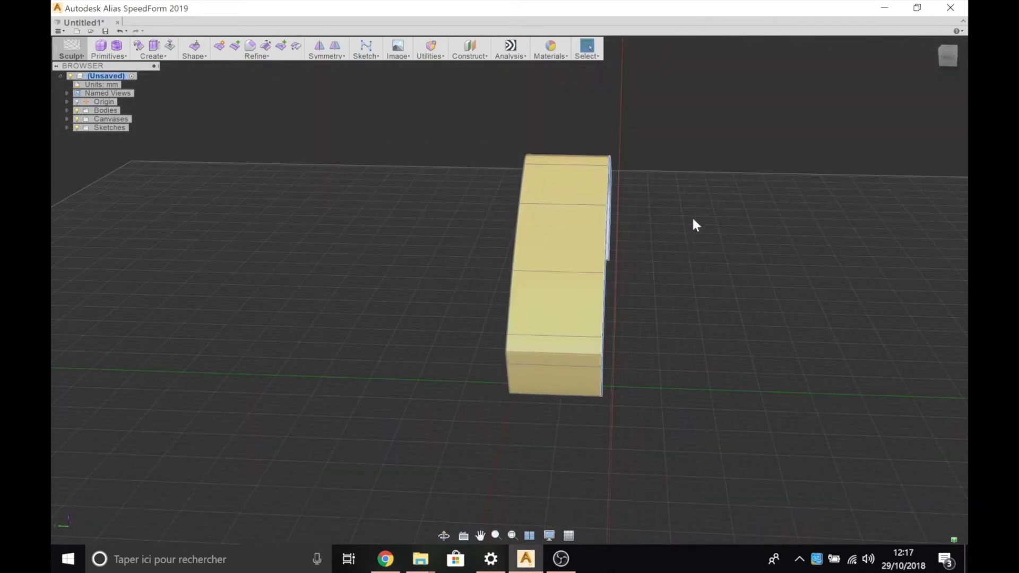
pyautogui.keyDown('shift'); pyautogui.moveTo(694, 223); pyautogui.dragTo(586, 411, button='middle'); pyautogui.keyUp('shift')
pyautogui.press('Escape')
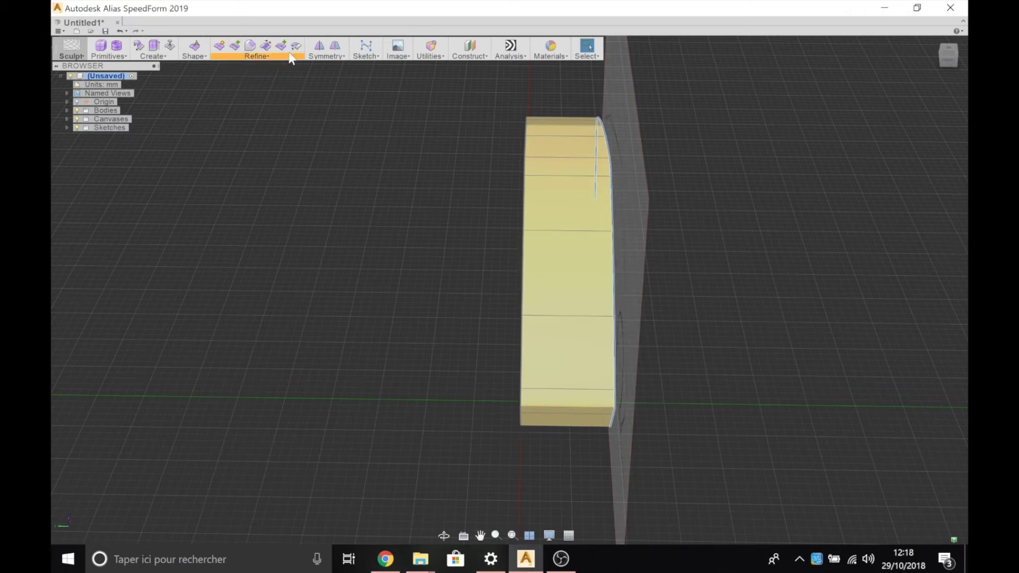
pyautogui.click(258, 63)
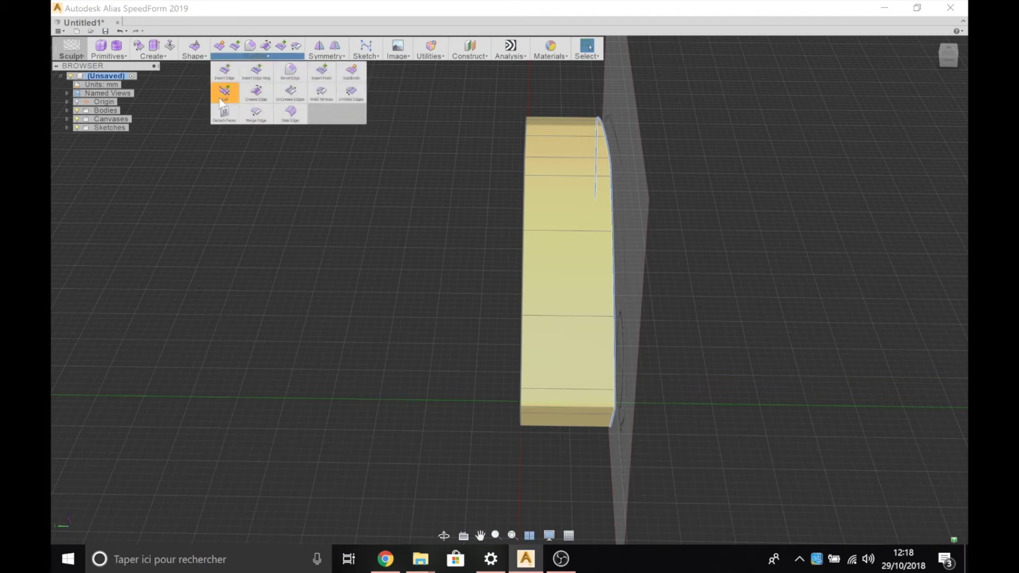
pyautogui.click(227, 74)
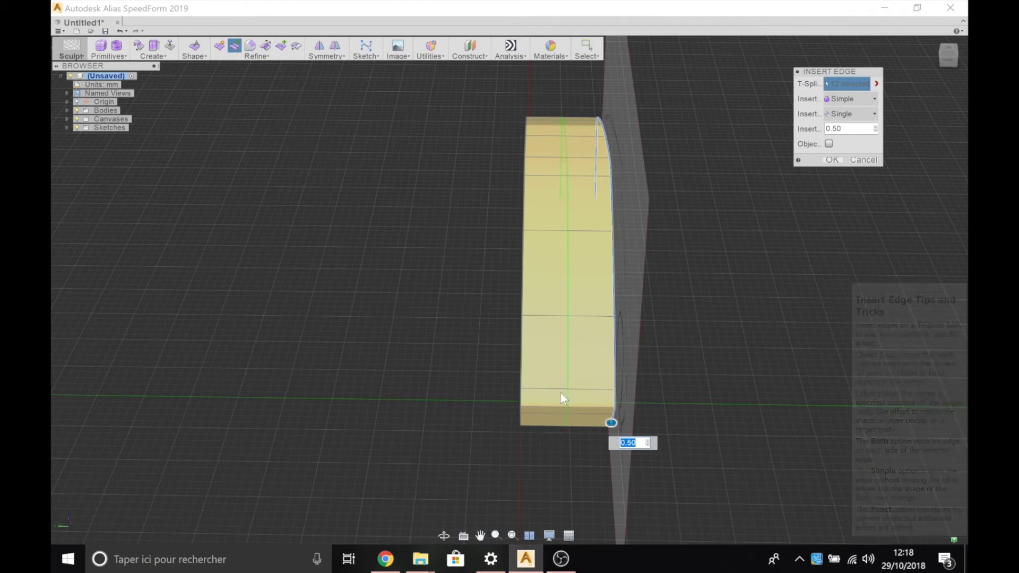
pyautogui.keyDown('shift'); pyautogui.moveTo(530, 348); pyautogui.dragTo(510, 340, button='middle'); pyautogui.keyUp('shift')
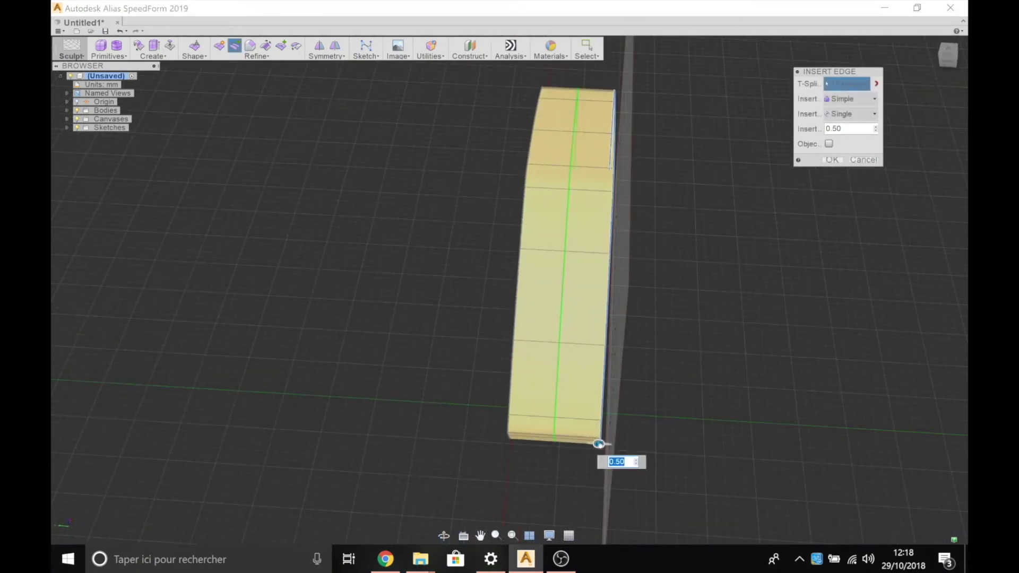
pyautogui.moveTo(598, 443)
pyautogui.mouseDown()
pyautogui.moveTo(588, 445)
pyautogui.moveTo(613, 445)
pyautogui.moveTo(604, 445)
pyautogui.mouseUp()
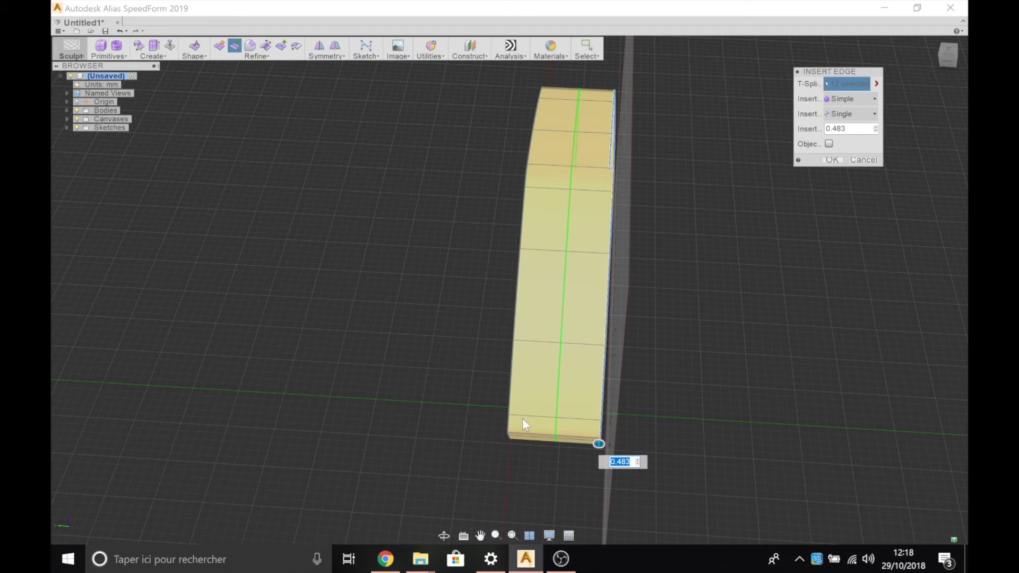
pyautogui.moveTo(560, 440)
pyautogui.keyDown('shift'); pyautogui.mouseDown(button='middle')
pyautogui.moveTo(535, 389)
pyautogui.moveTo(603, 382)
pyautogui.moveTo(547, 387)
pyautogui.mouseUp(button='middle'); pyautogui.keyUp('shift')
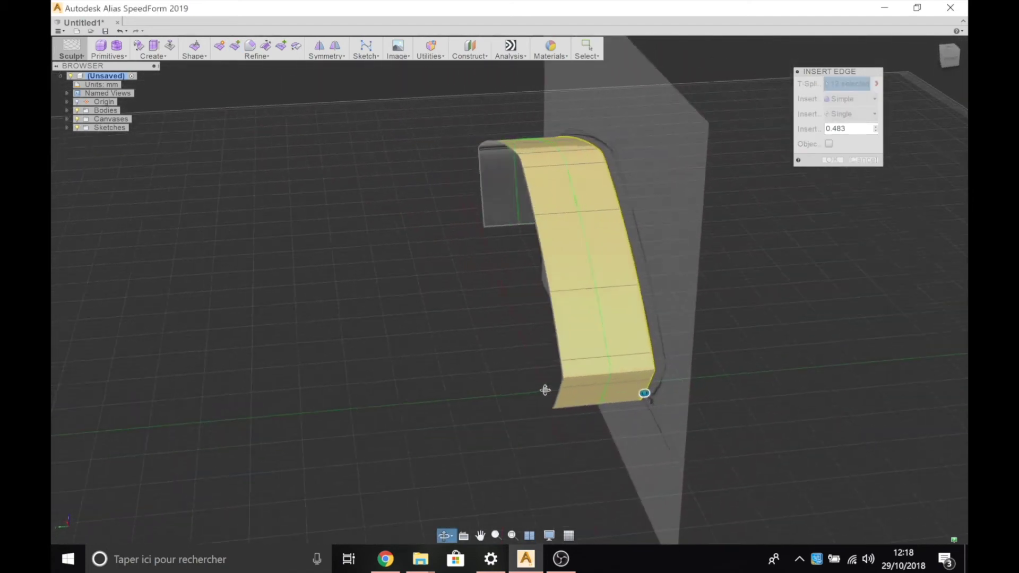
pyautogui.click(828, 160)
pyautogui.keyDown('shift'); pyautogui.moveTo(751, 388); pyautogui.dragTo(746, 348, button='middle'); pyautogui.keyUp('shift')
pyautogui.moveTo(696, 324)
pyautogui.keyDown('shift'); pyautogui.mouseDown(button='middle')
pyautogui.moveTo(660, 342)
pyautogui.moveTo(696, 319)
pyautogui.moveTo(803, 305)
pyautogui.moveTo(702, 316)
pyautogui.mouseUp(button='middle'); pyautogui.keyUp('shift')
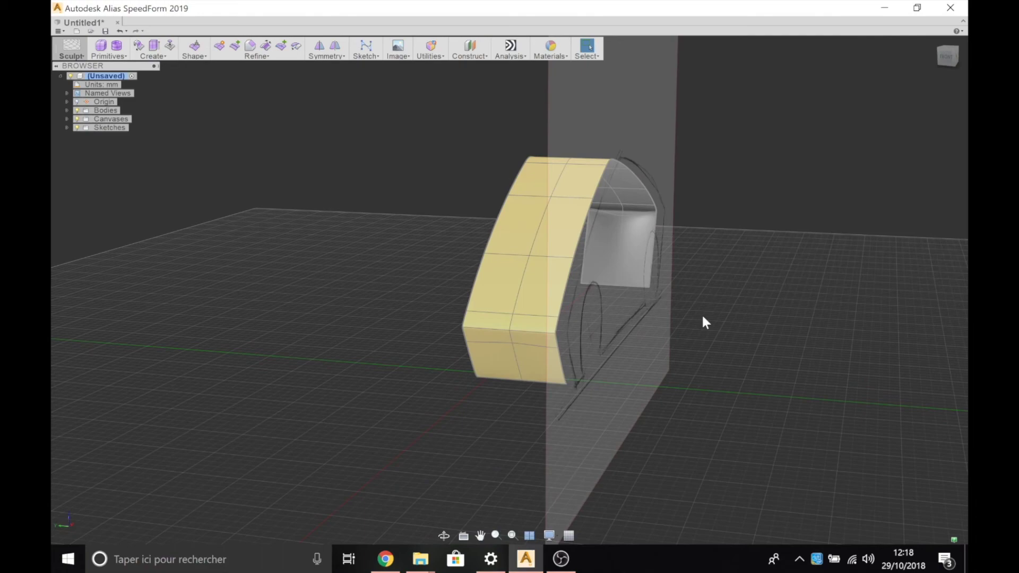